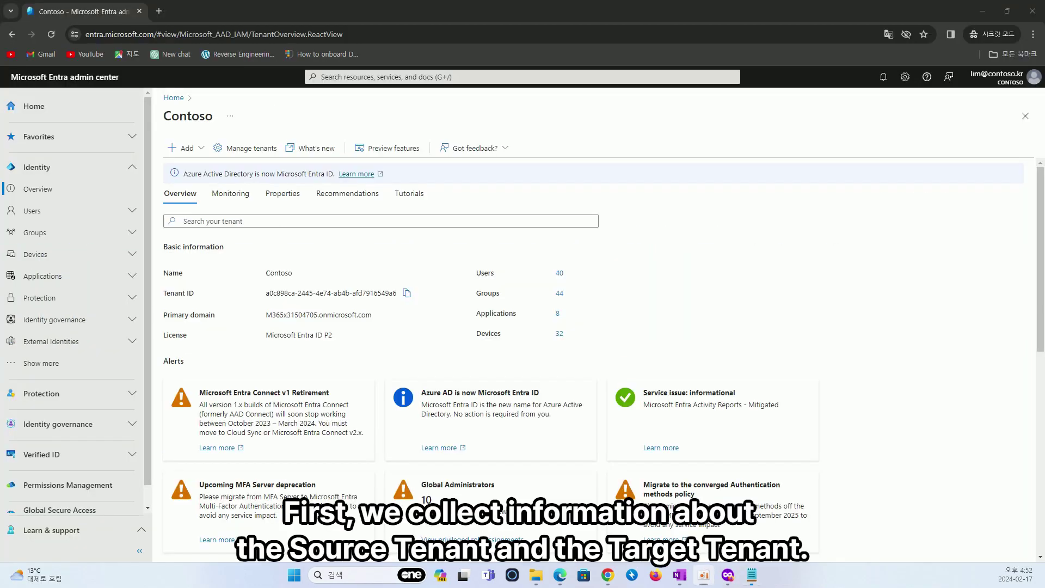
# Step: In the Notepad planning notes, enter Contoso.kr as the source tenant's domain
pyautogui.moveTo(376, 274); pyautogui.dragTo(548, 197)
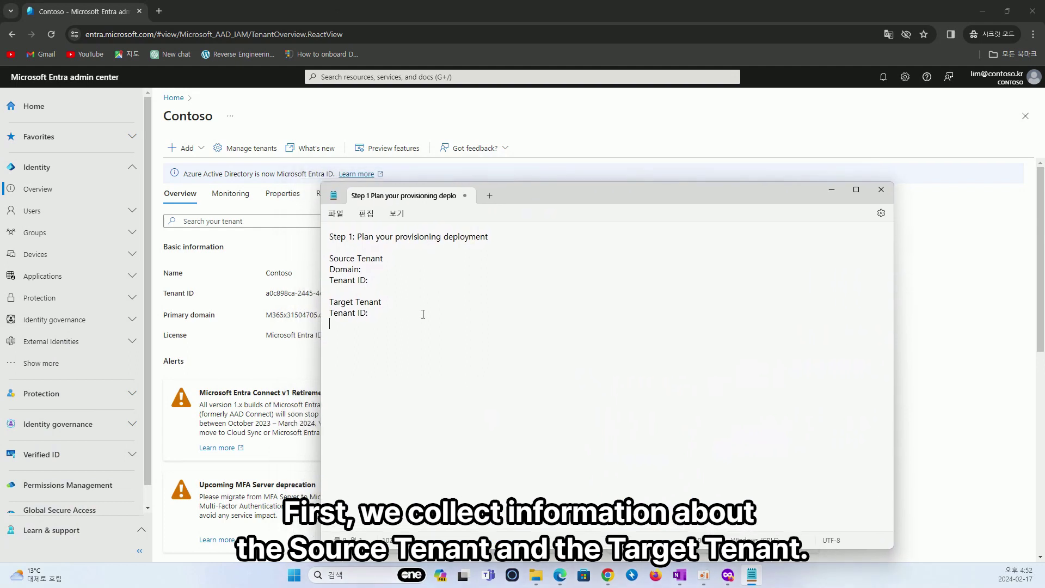
pyautogui.click(381, 270)
pyautogui.write('Contoso.kr')
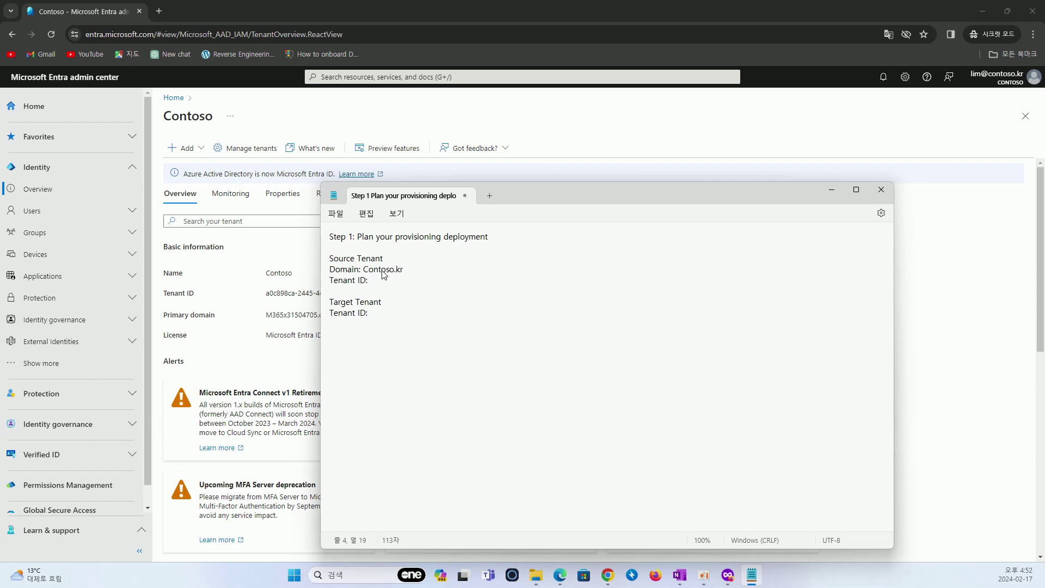
# Step: Copy the tenant ID from the Contoso overview page and paste it as the source tenant's ID in the Notepad notes
pyautogui.click(277, 274)
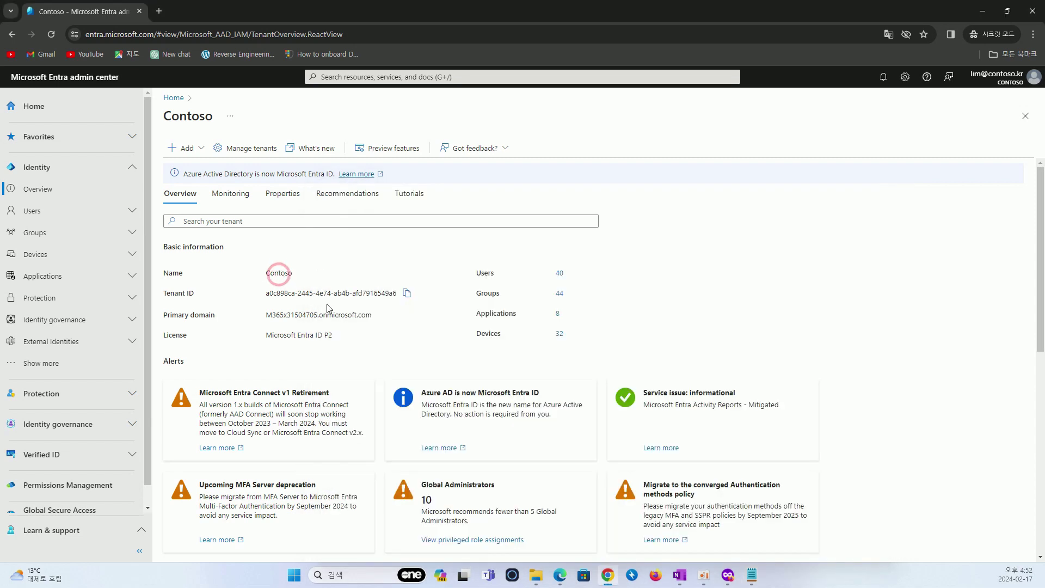
pyautogui.click(405, 295)
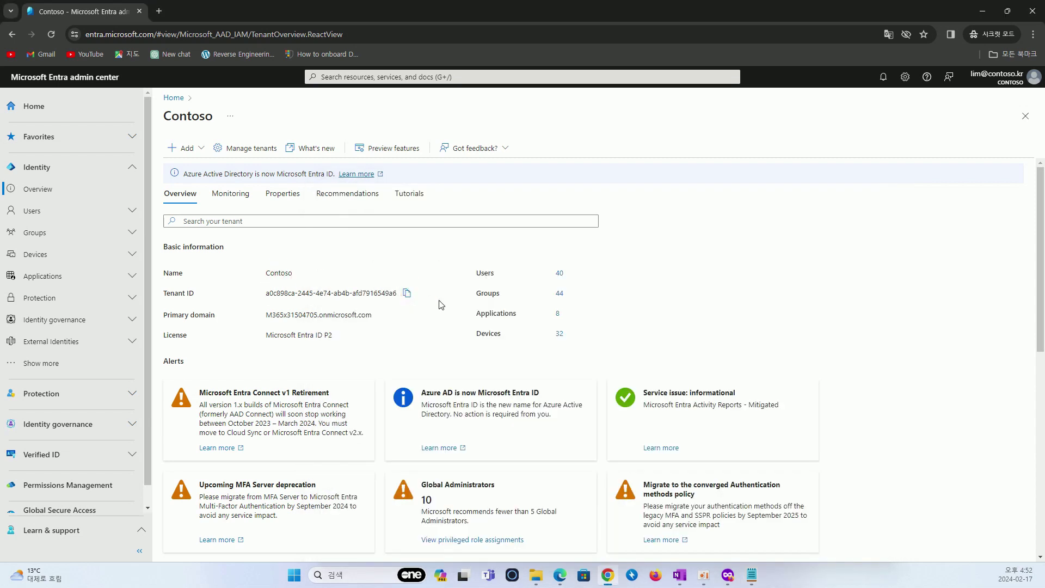
pyautogui.click(751, 573)
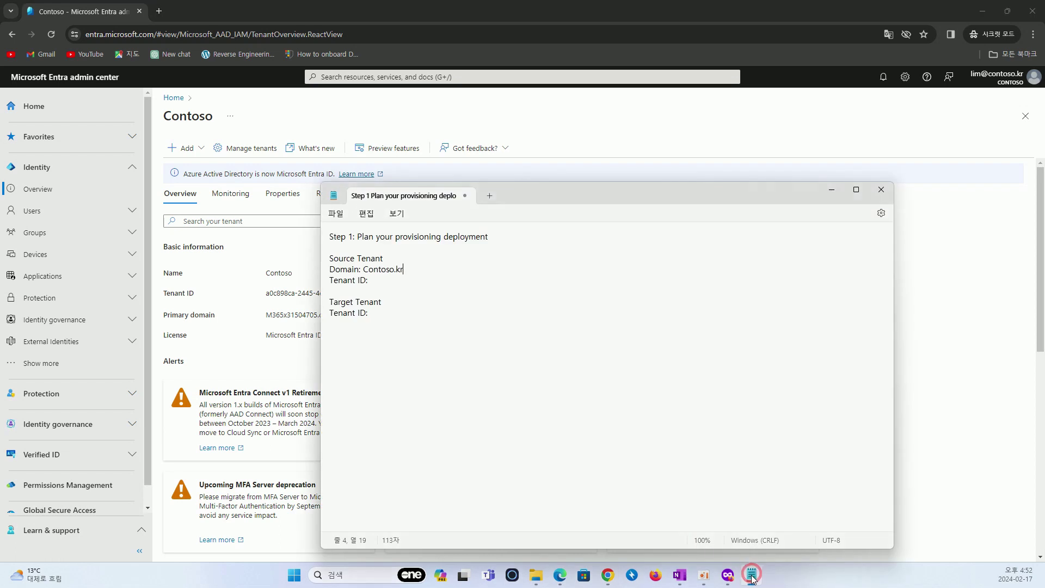
pyautogui.click(440, 283)
pyautogui.hotkey('ctrl', 'v')
# Step: Add a line reading "Domain: fabrikam.kr" below the Target Tenant heading
pyautogui.press('Down')
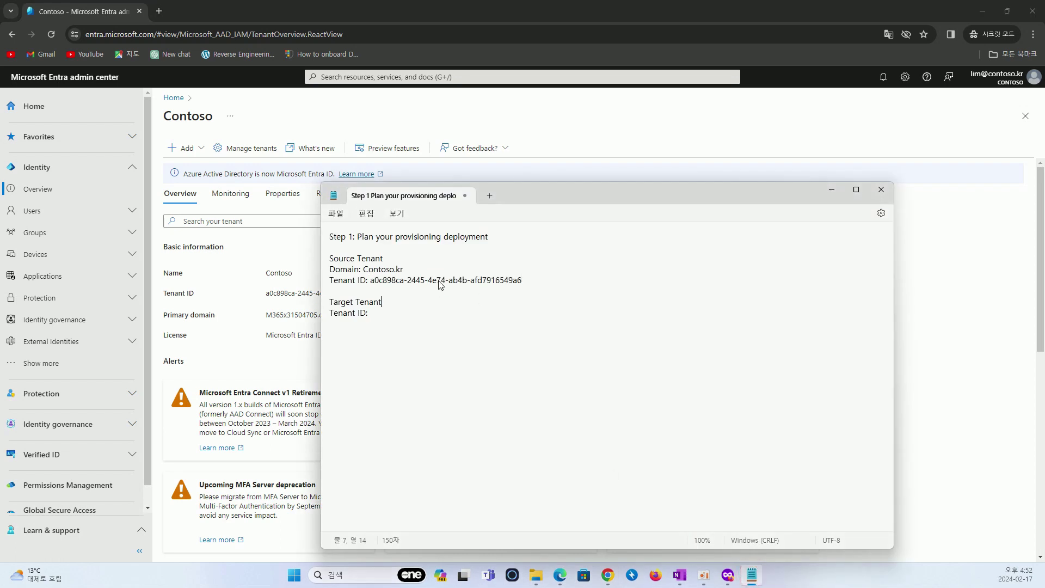
pyautogui.press('Return')
pyautogui.write('Domain: fabrikam.kr')
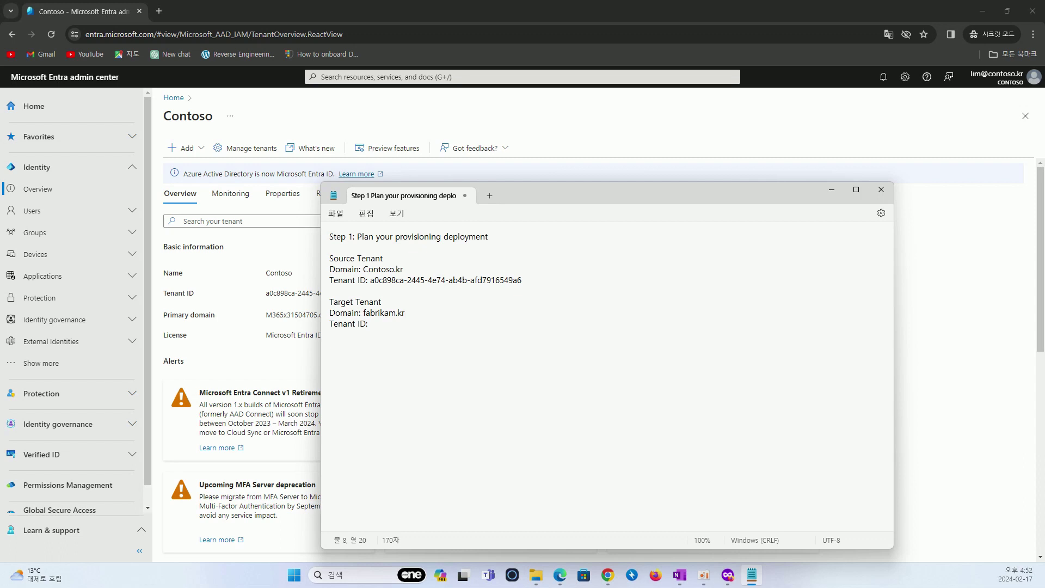
# Step: Switch to Firefox, copy the tenant ID from the Fabrikam overview page and paste it as the target tenant's ID in the Notepad notes
pyautogui.hotkey('alt', 'Tab')
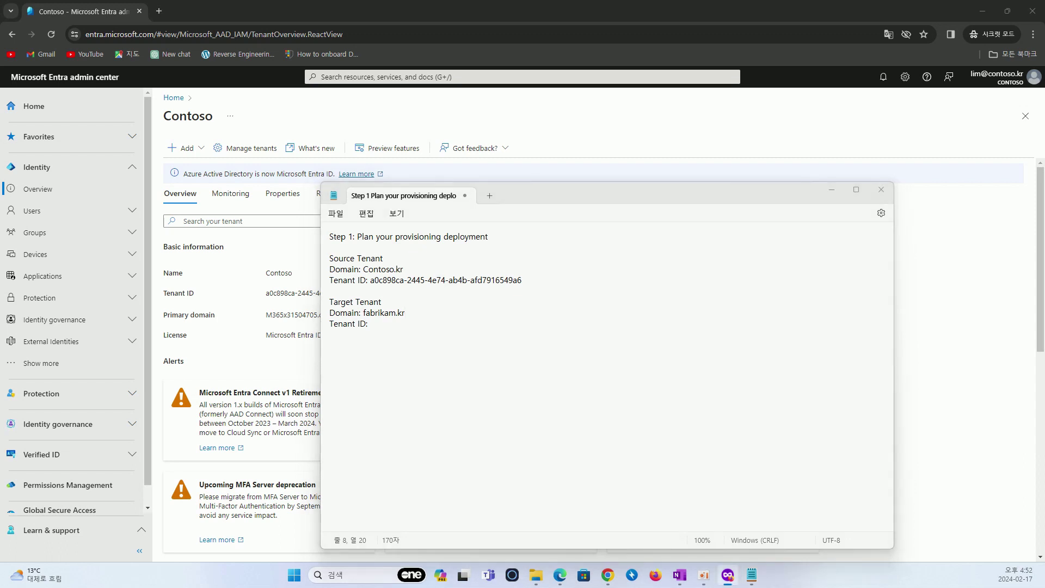
pyautogui.click(728, 575)
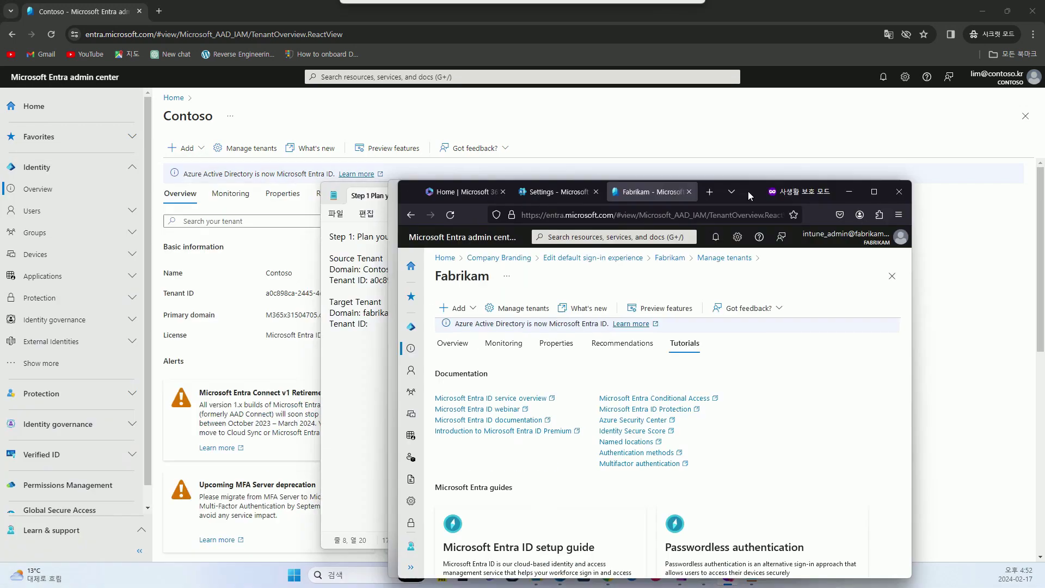
pyautogui.doubleClick(748, 191)
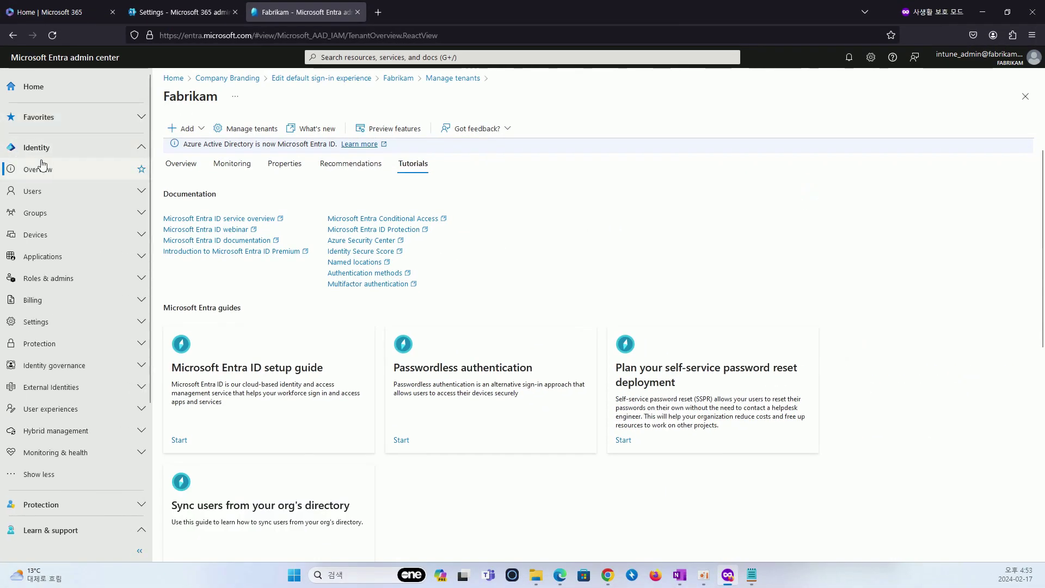
pyautogui.click(38, 168)
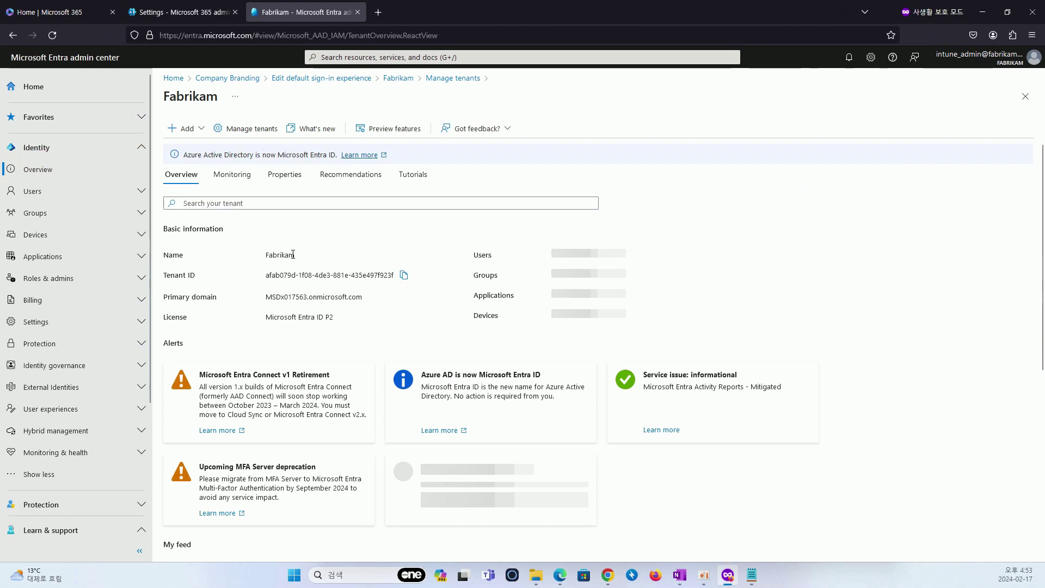
pyautogui.click(405, 276)
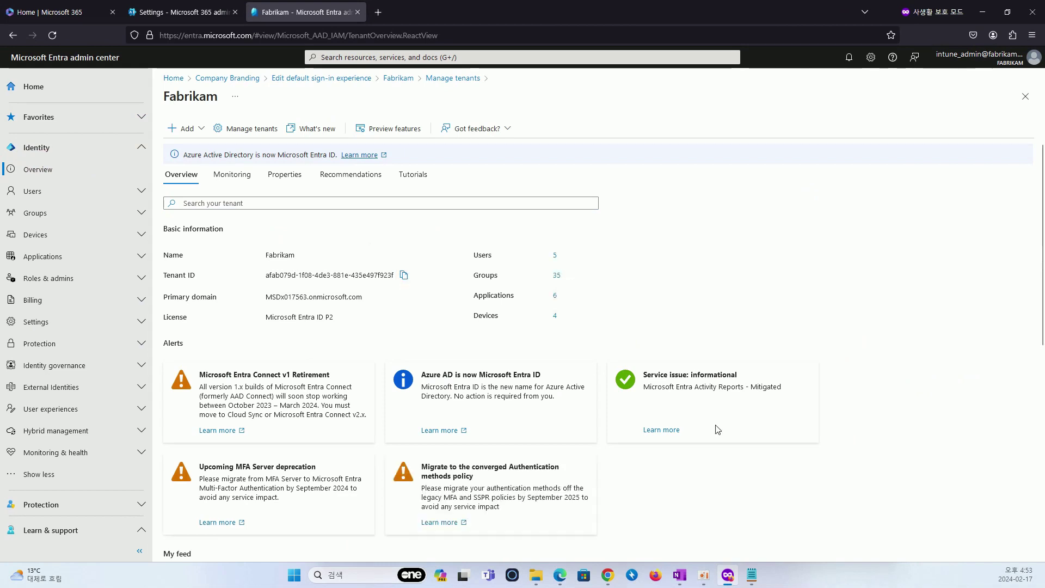
pyautogui.click(752, 575)
pyautogui.click(443, 327)
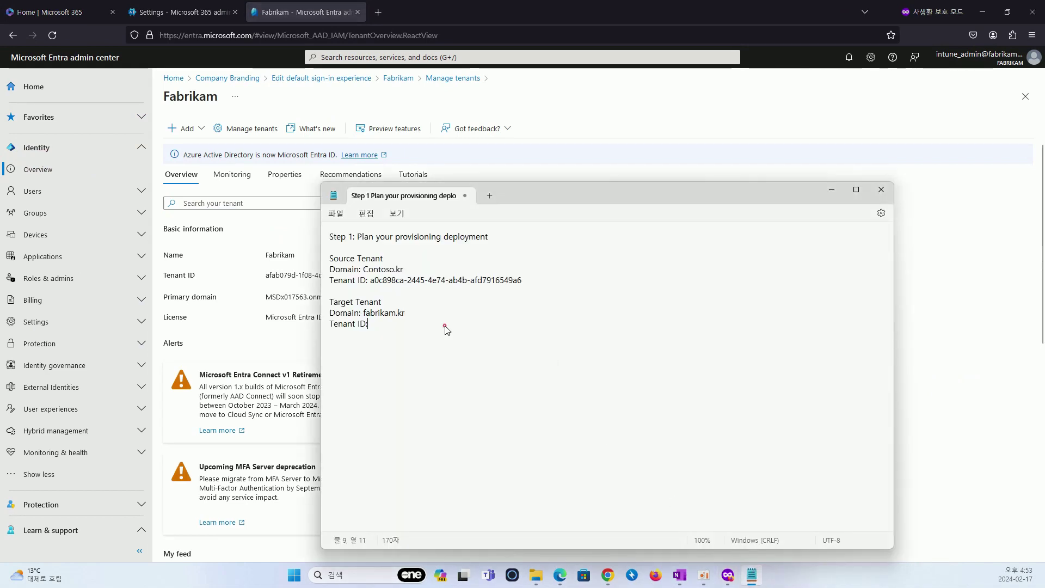
pyautogui.hotkey('ctrl', 'v')
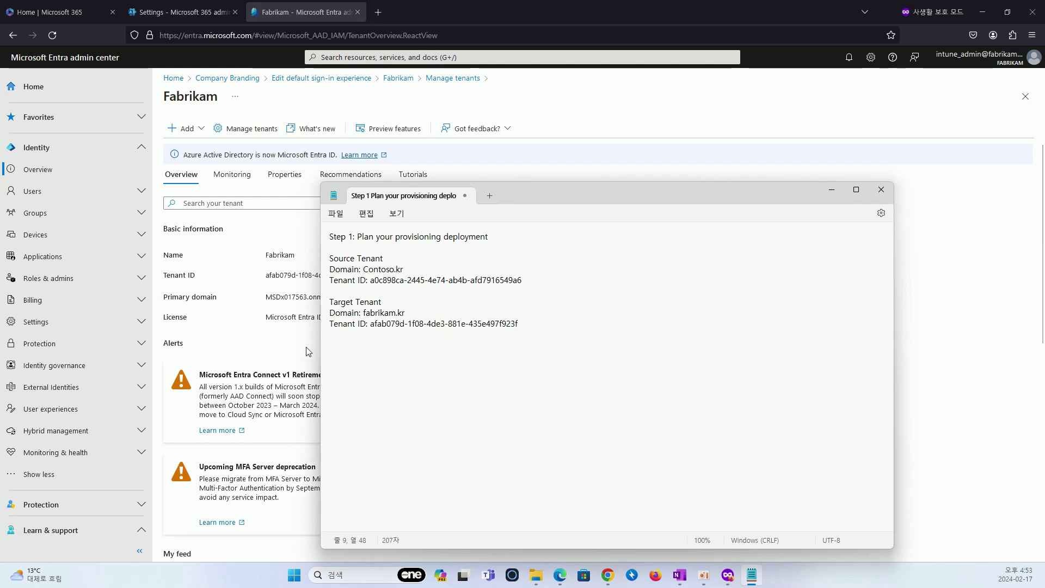
pyautogui.click(831, 190)
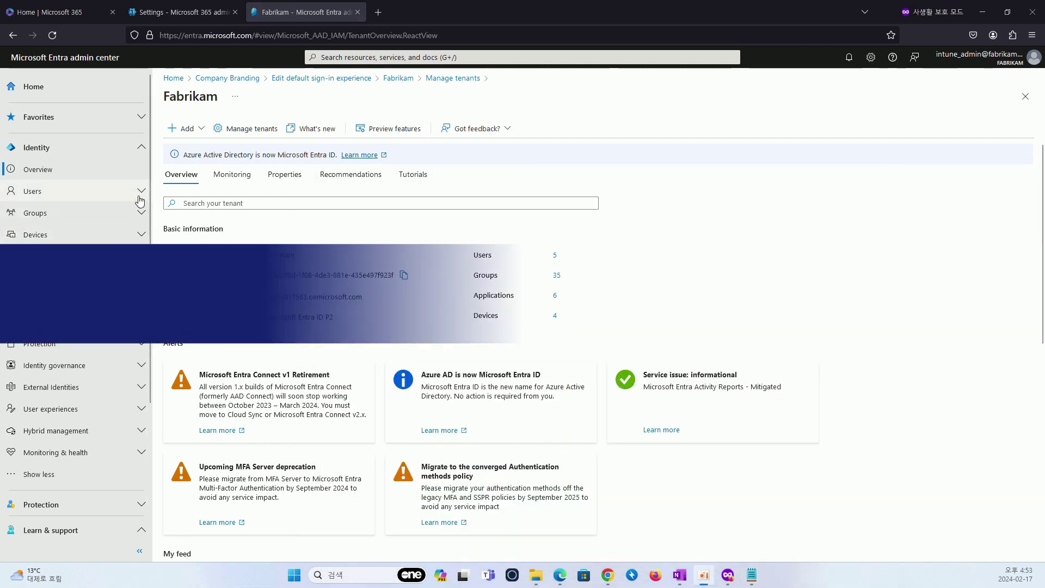
# Step: Open the organizational settings of Fabrikam's cross-tenant access settings under External Identities
pyautogui.click(139, 389)
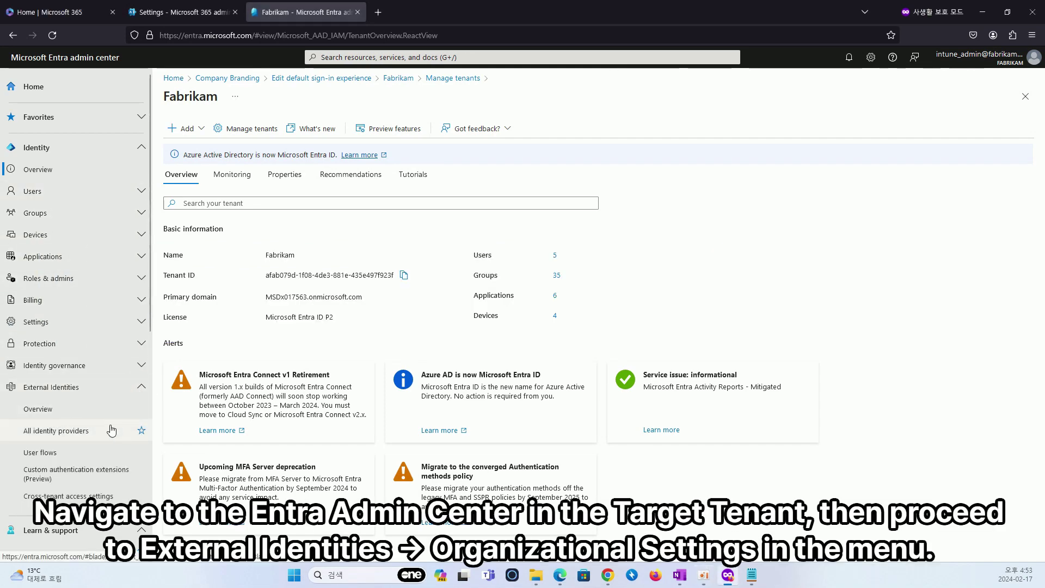
pyautogui.scroll(-1, 111, 429)
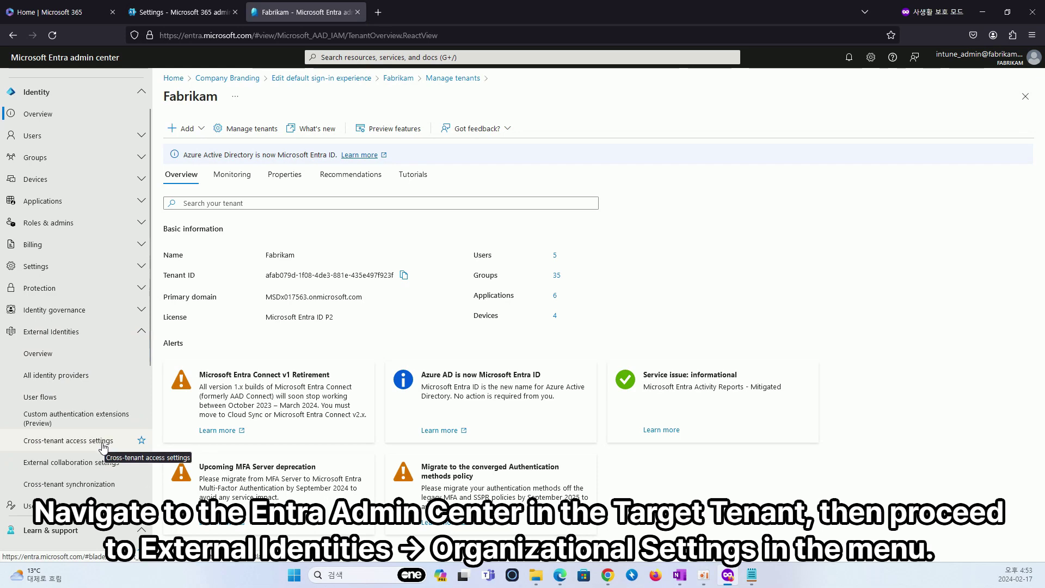
pyautogui.click(104, 445)
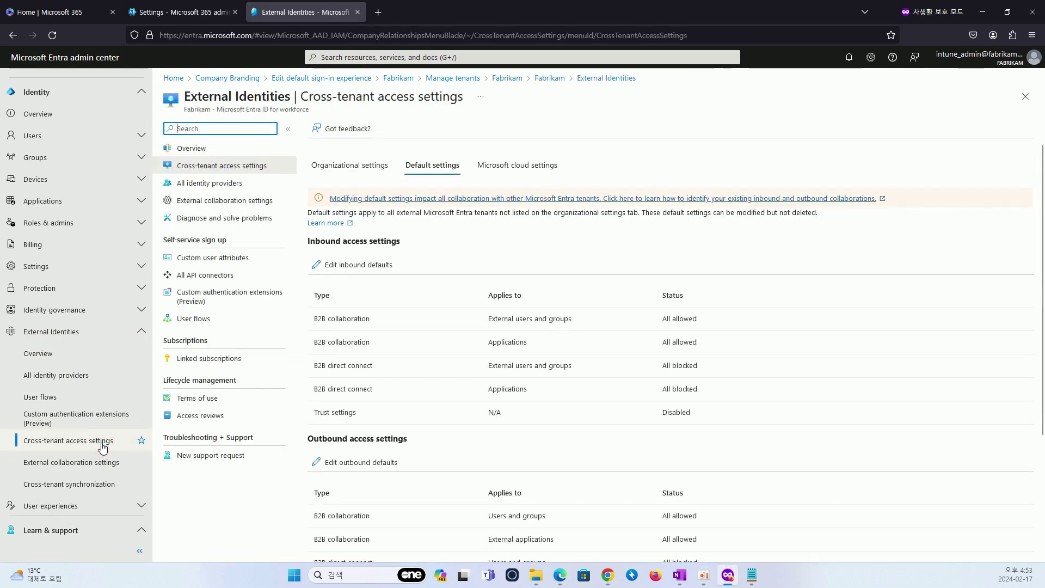
pyautogui.click(349, 166)
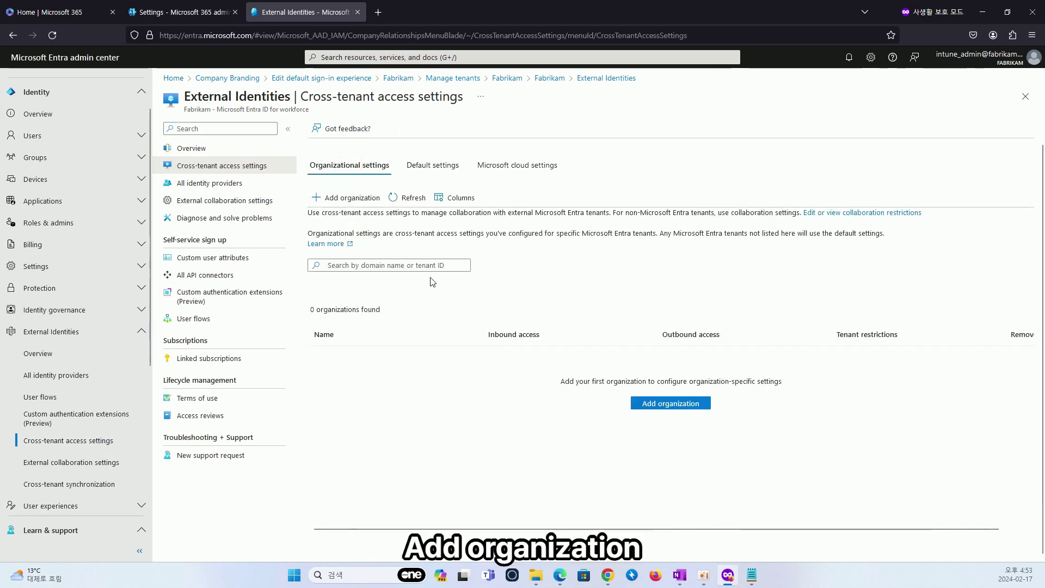
# Step: Add Contoso as an organization in Fabrikam's settings, using the source tenant ID copied from the Notepad notes
pyautogui.click(348, 202)
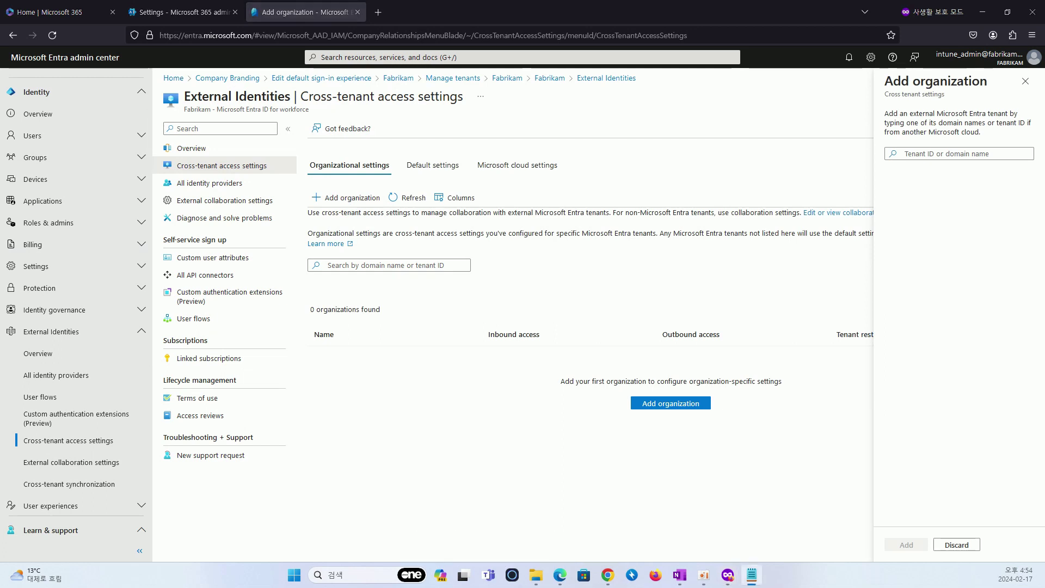
pyautogui.hotkey('alt', 'Tab')
pyautogui.click(483, 331)
pyautogui.moveTo(483, 331); pyautogui.dragTo(326, 336)
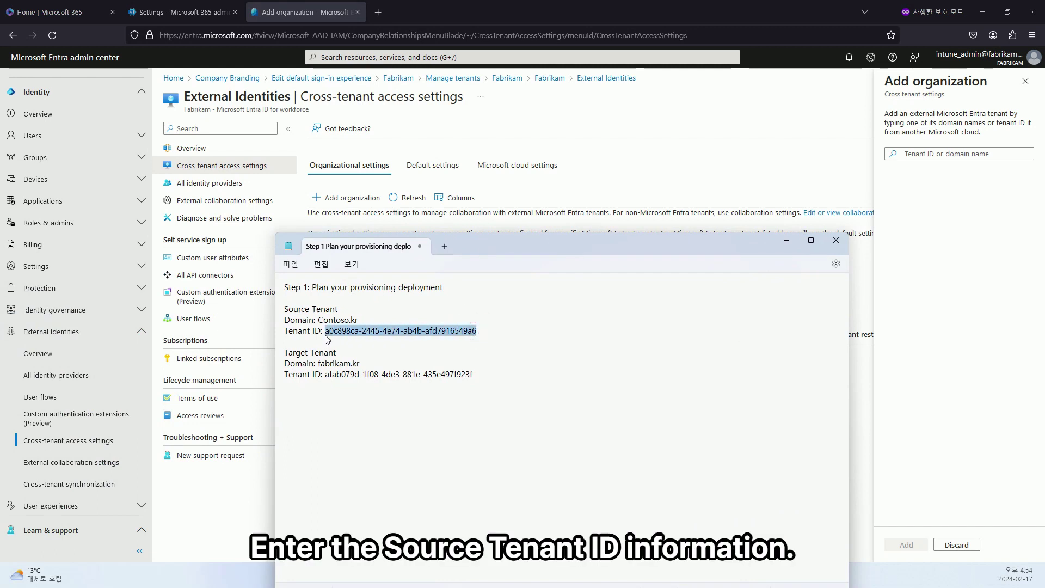
pyautogui.click(786, 240)
pyautogui.click(936, 153)
pyautogui.hotkey('ctrl', 'v')
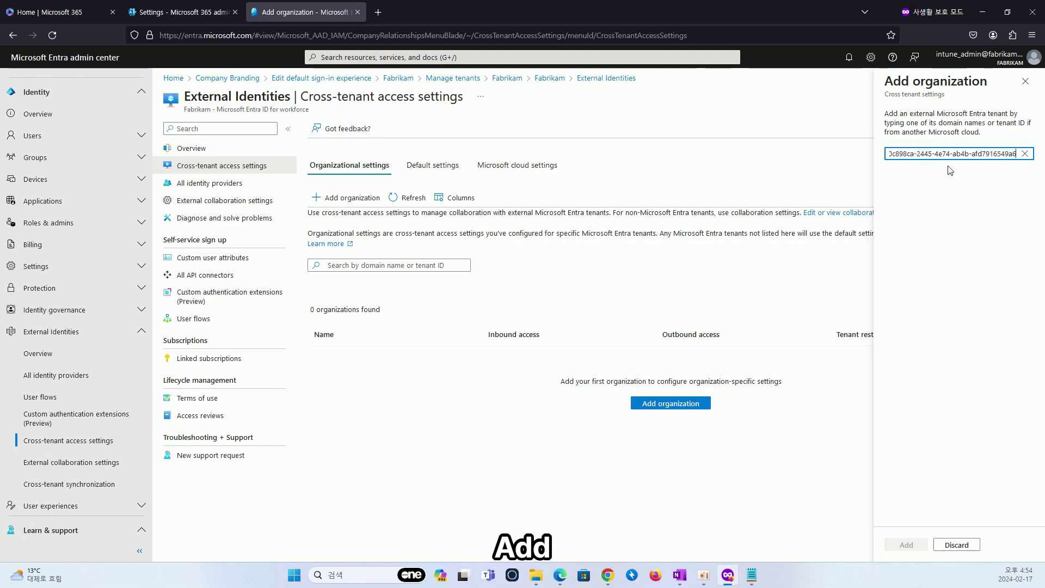
pyautogui.click(923, 550)
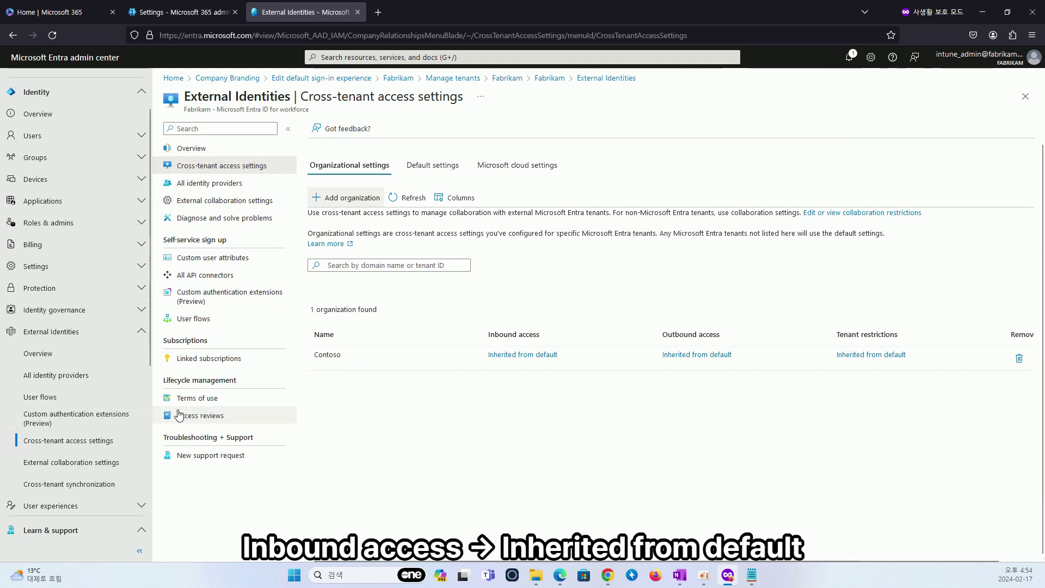
# Step: In Contoso's inbound access settings, review the cross-tenant sync option, enable automatic redemption of invitations with the tenant Contoso, and save
pyautogui.click(520, 355)
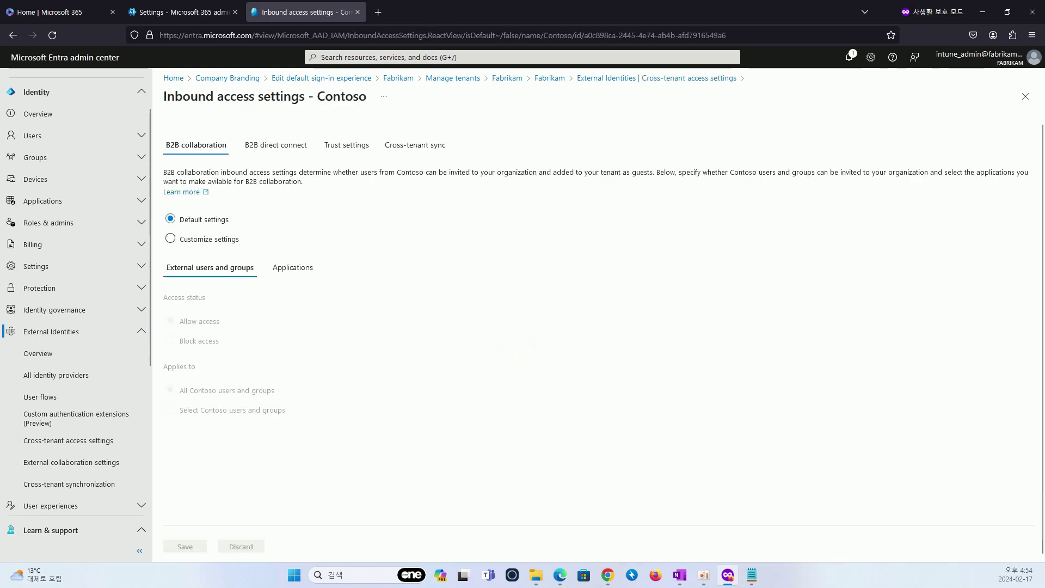
pyautogui.click(407, 143)
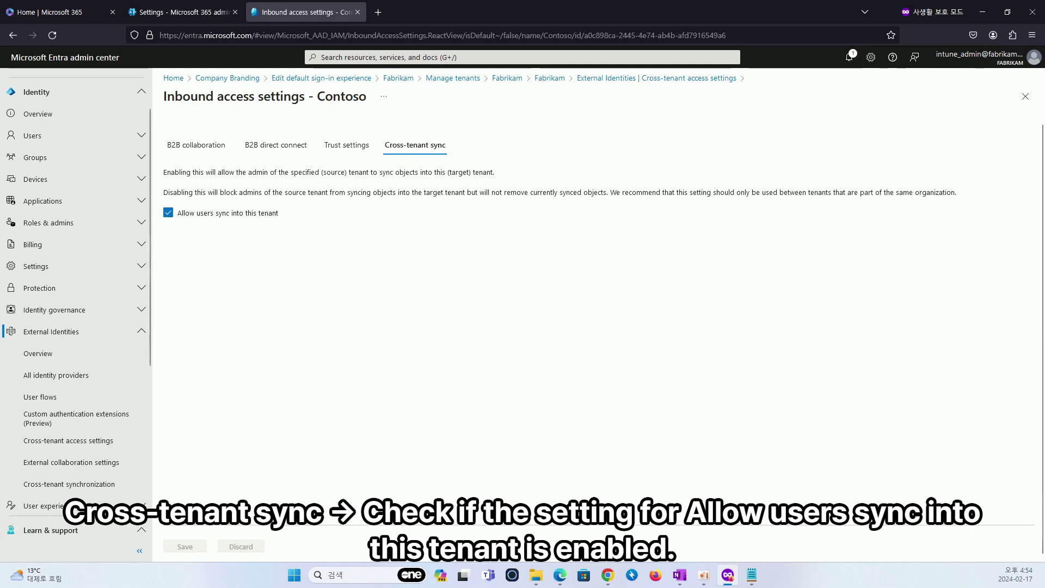
pyautogui.click(348, 146)
pyautogui.click(170, 411)
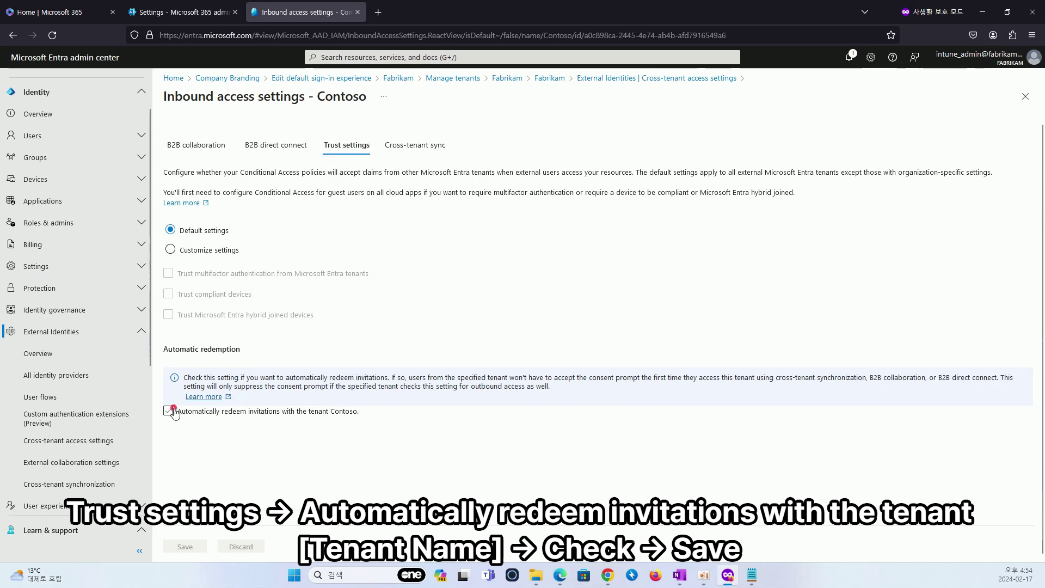
pyautogui.click(169, 411)
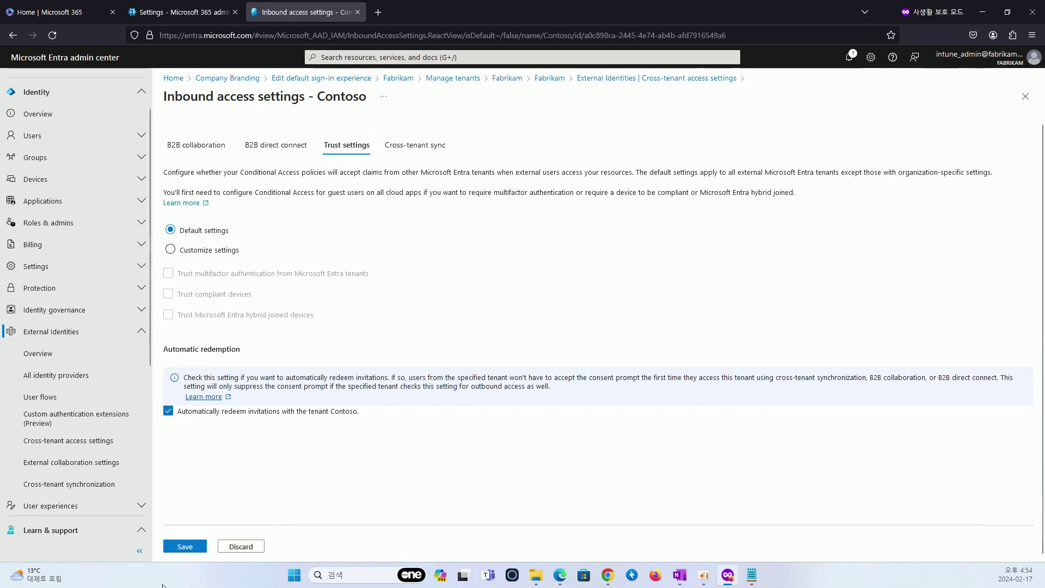
pyautogui.click(184, 547)
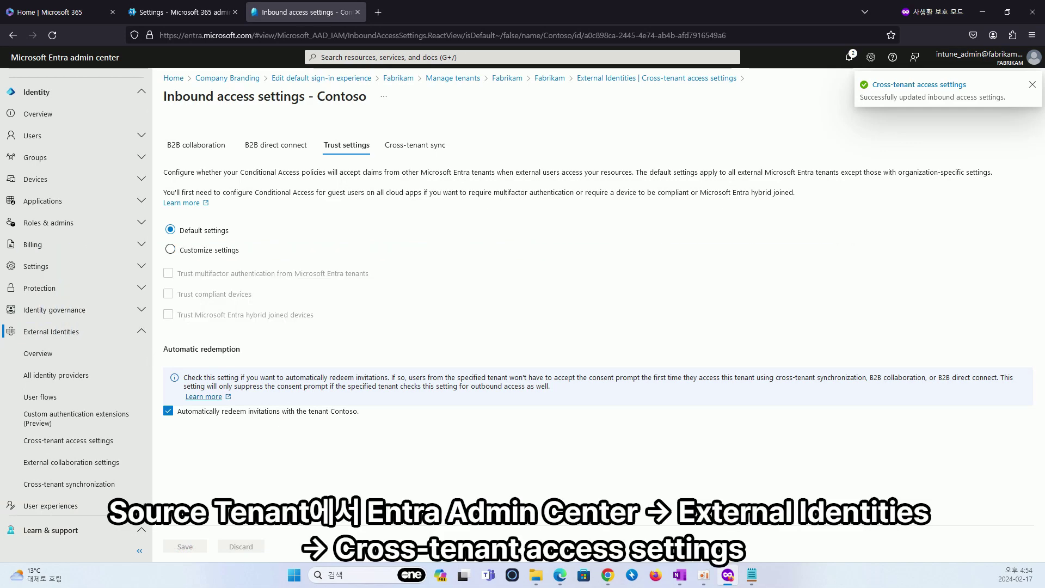
# Step: Switch to the Contoso tenant in Chrome and open the organizational settings of its cross-tenant access settings
pyautogui.click(983, 12)
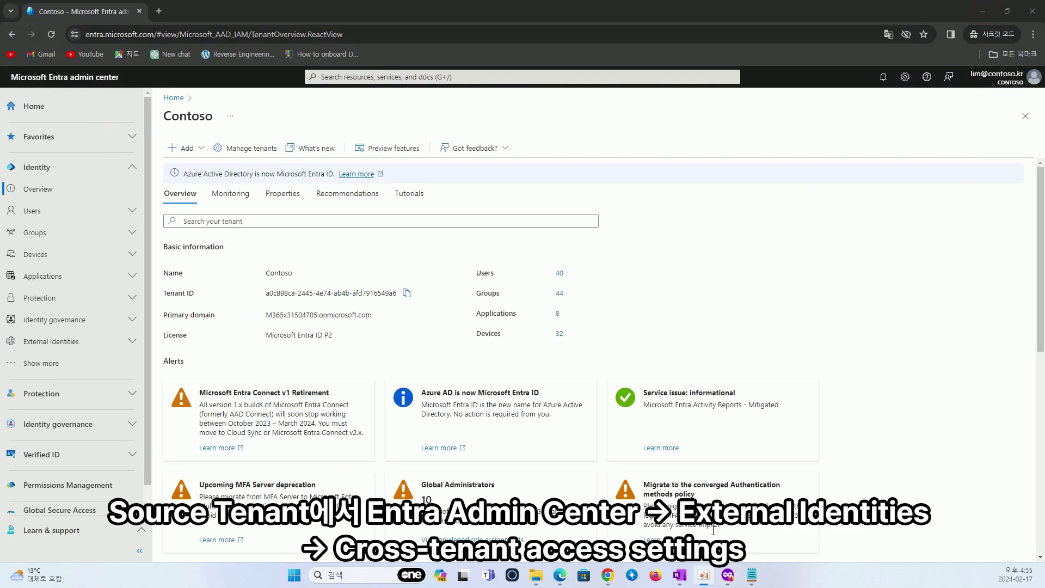
pyautogui.click(451, 168)
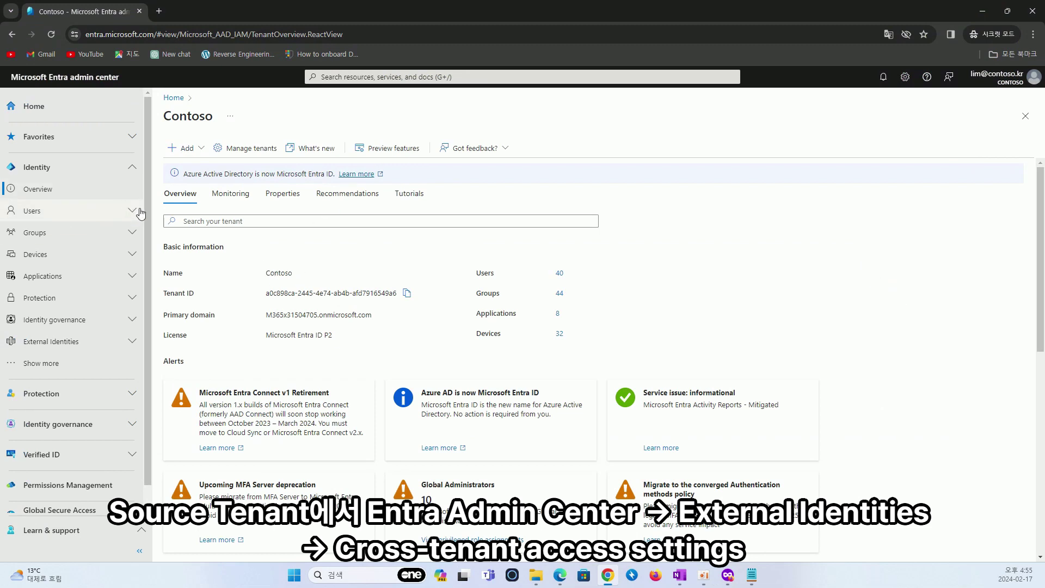
pyautogui.click(131, 348)
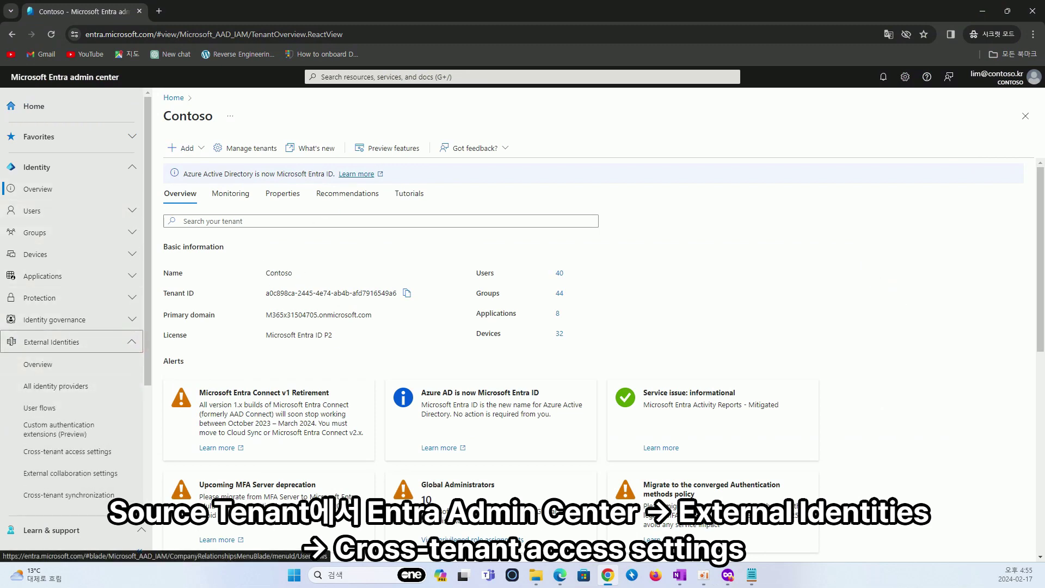
pyautogui.click(100, 454)
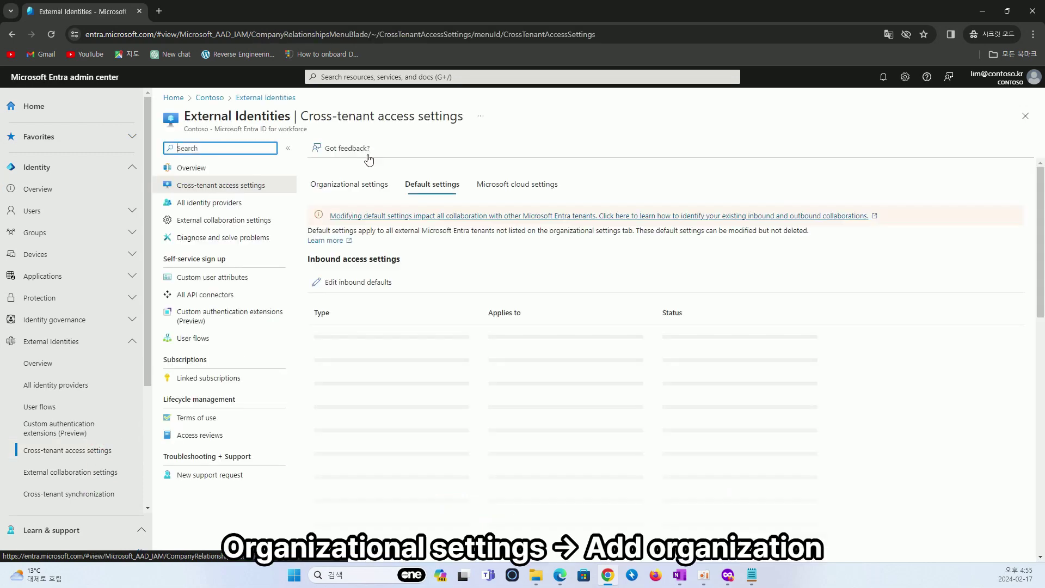
pyautogui.click(358, 185)
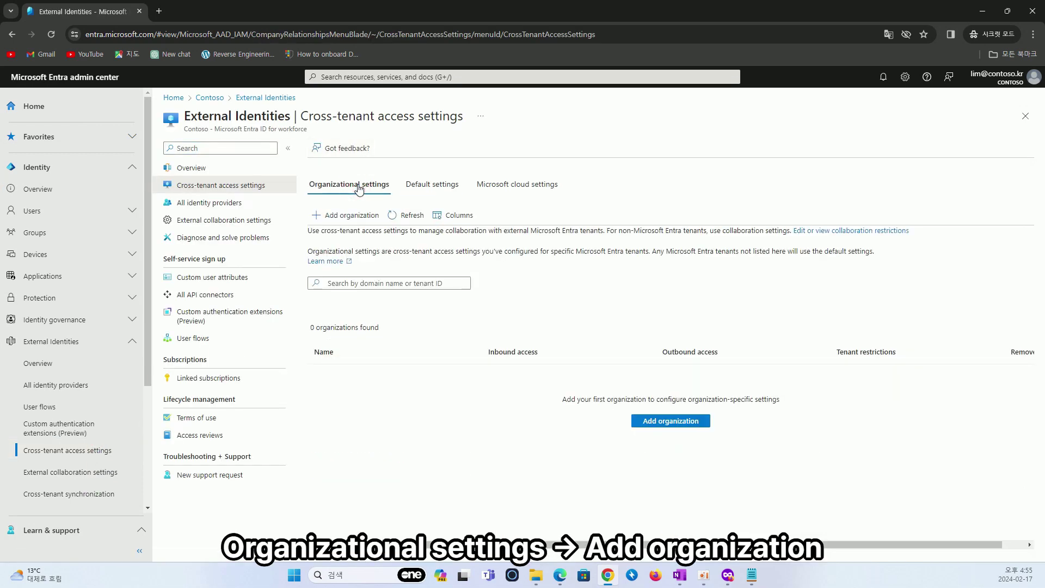
# Step: Add Fabrikam as an organization in Contoso's cross-tenant access settings, using the target tenant ID copied from the Notepad notes
pyautogui.click(667, 424)
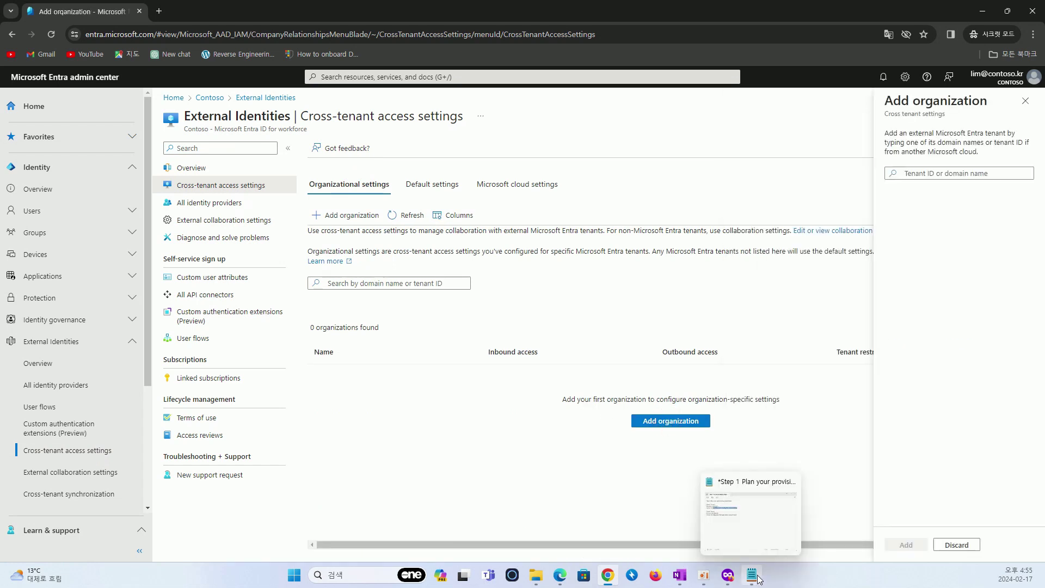
pyautogui.click(757, 575)
pyautogui.click(485, 390)
pyautogui.moveTo(488, 377); pyautogui.dragTo(326, 377)
pyautogui.hotkey('ctrl', 'c')
pyautogui.click(941, 174)
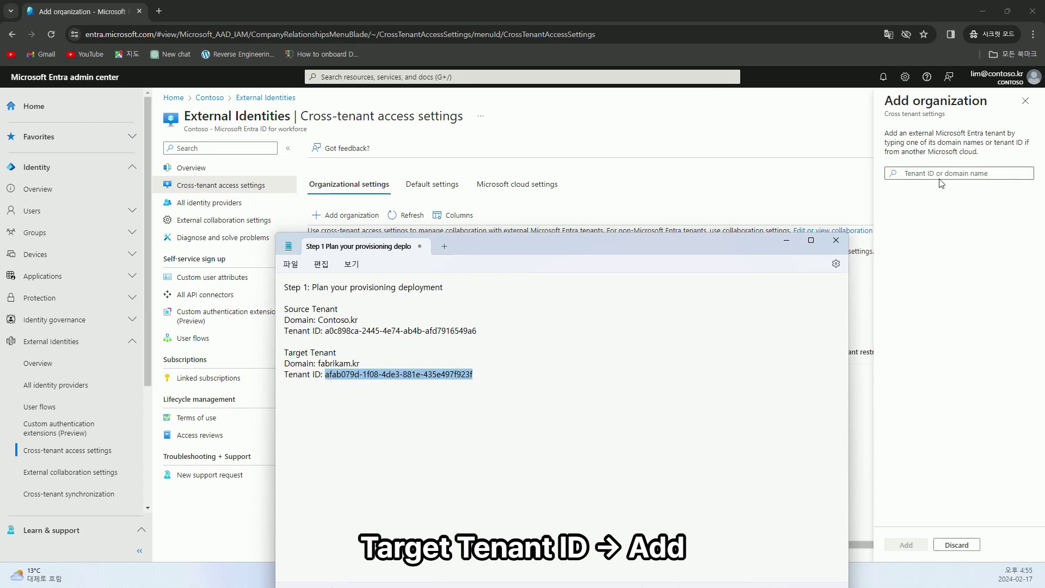
pyautogui.hotkey('ctrl', 'v')
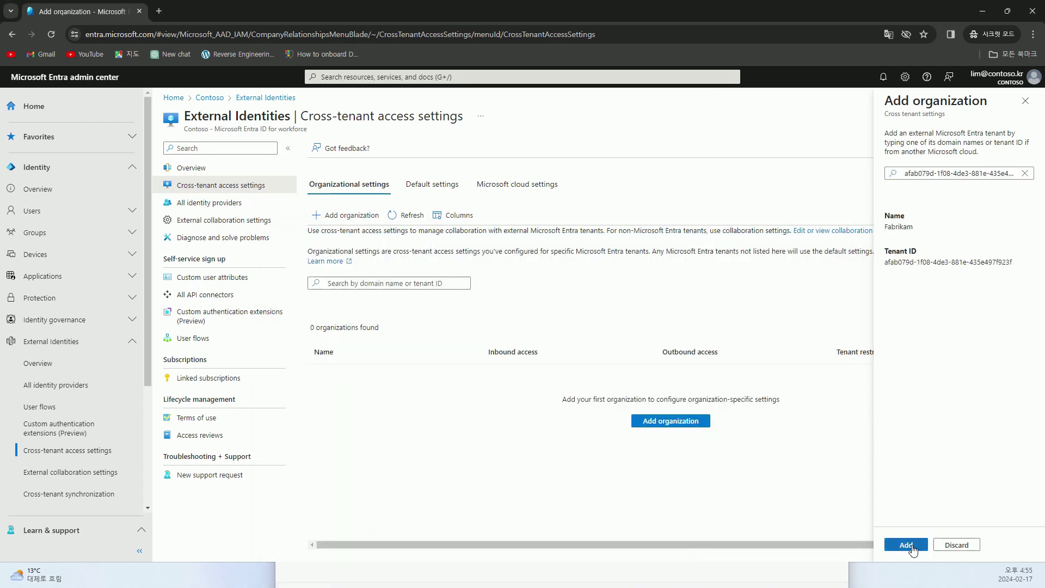
pyautogui.click(911, 546)
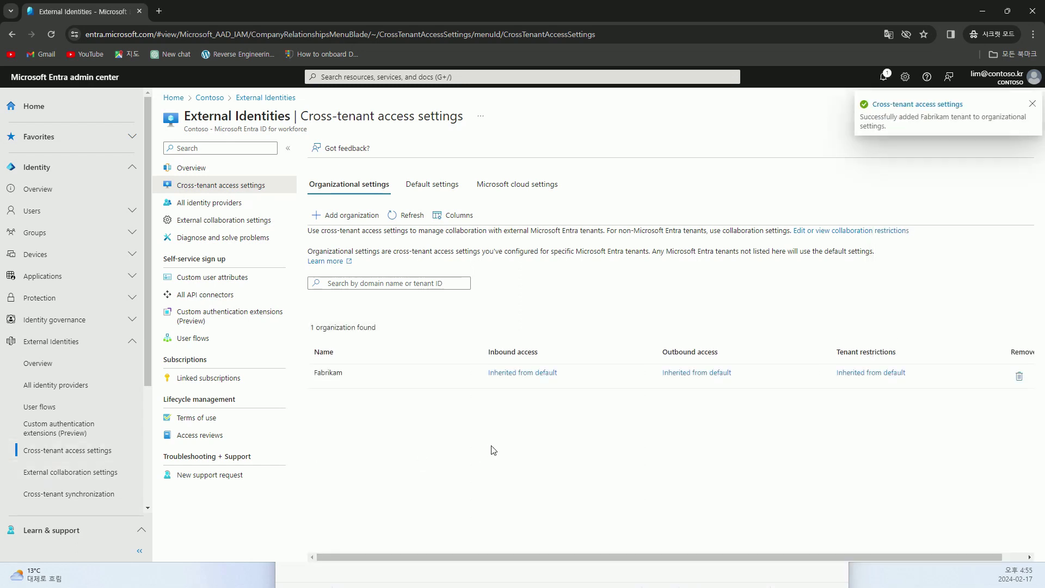
# Step: In Fabrikam's outbound access trust settings, enable automatic redemption of invitations with the tenant Fabrikam and save
pyautogui.click(703, 372)
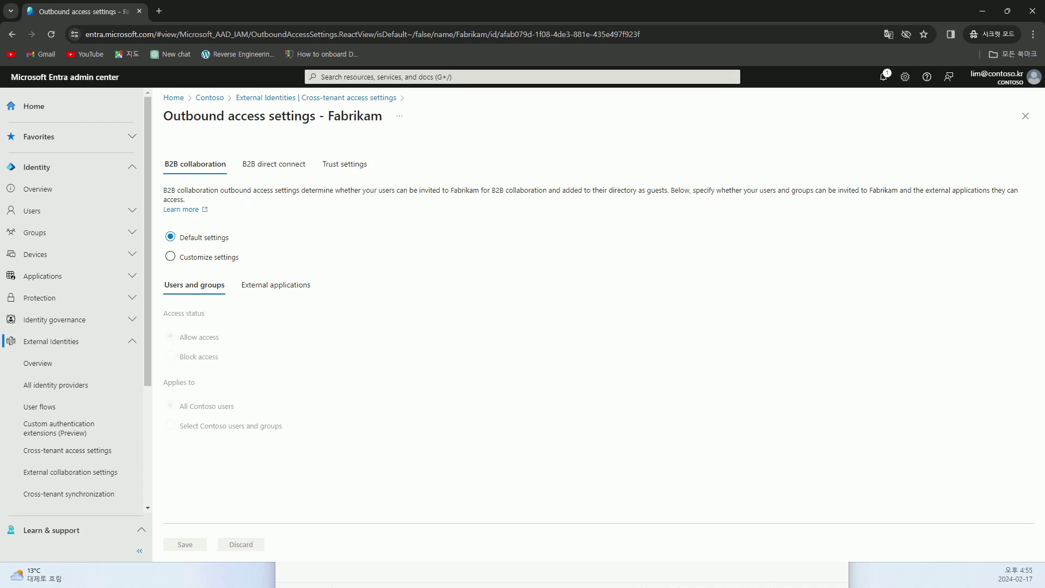
pyautogui.click(345, 164)
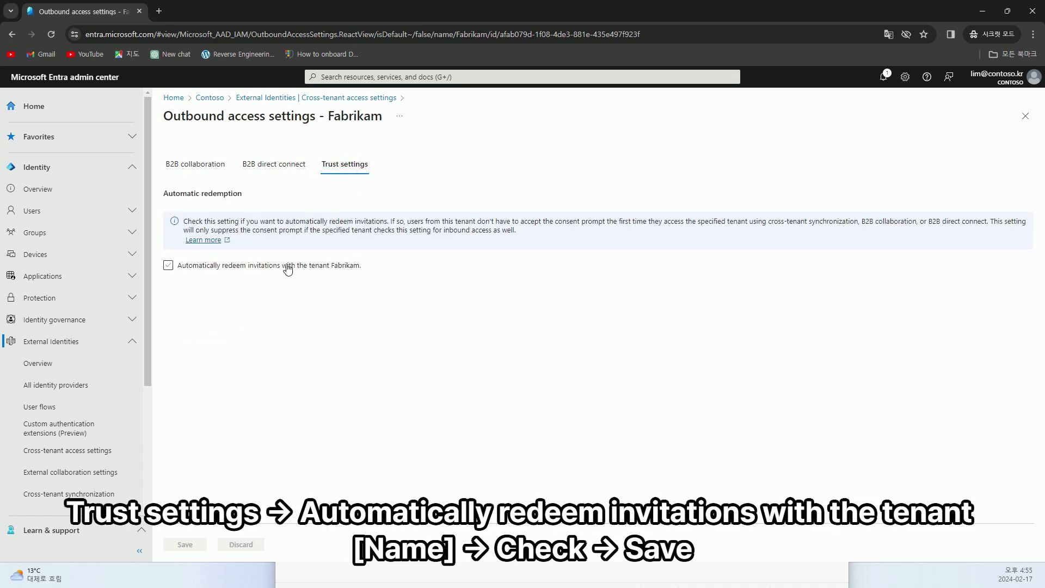
pyautogui.click(284, 267)
pyautogui.click(185, 544)
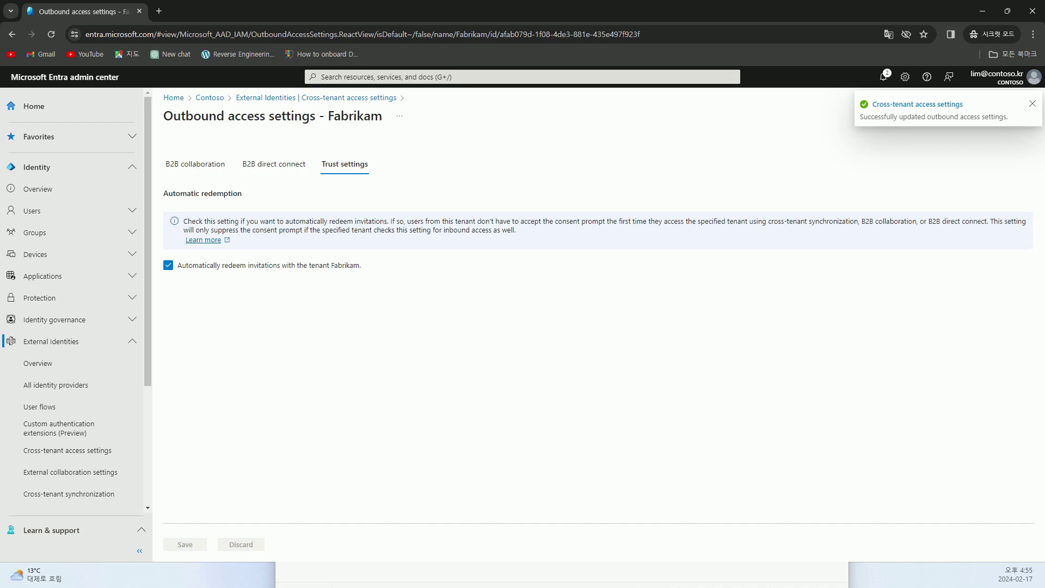
# Step: Create a new cross-tenant synchronization configuration named From Contoso to Fabrikam
pyautogui.scroll(-3, 98, 490)
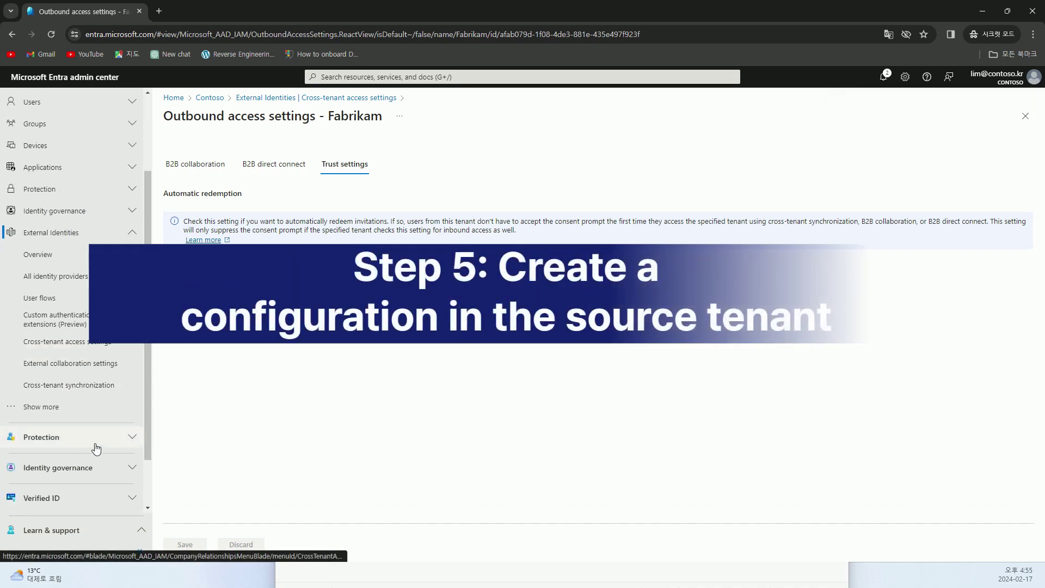
pyautogui.click(91, 388)
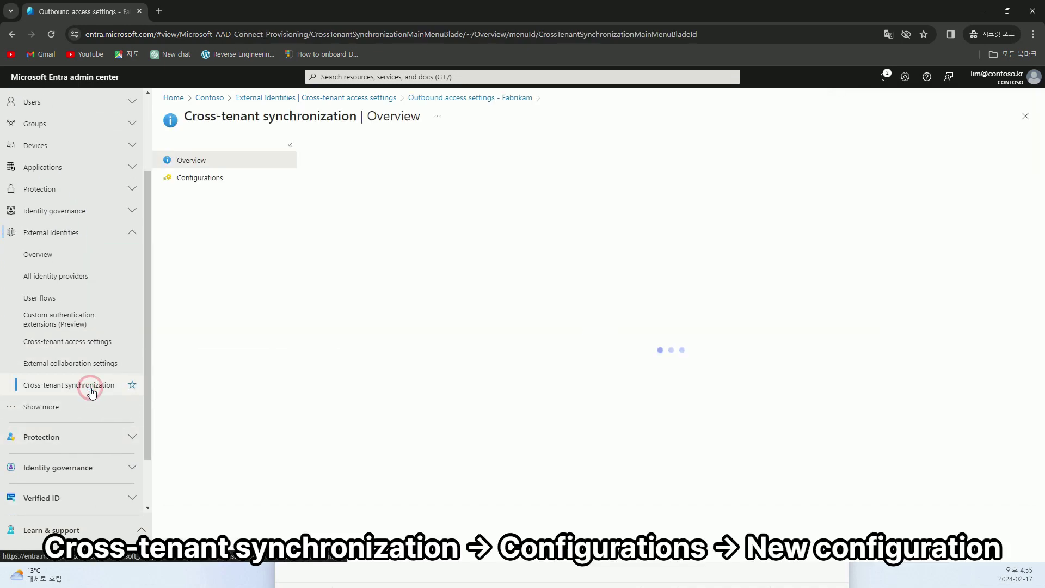
pyautogui.click(226, 182)
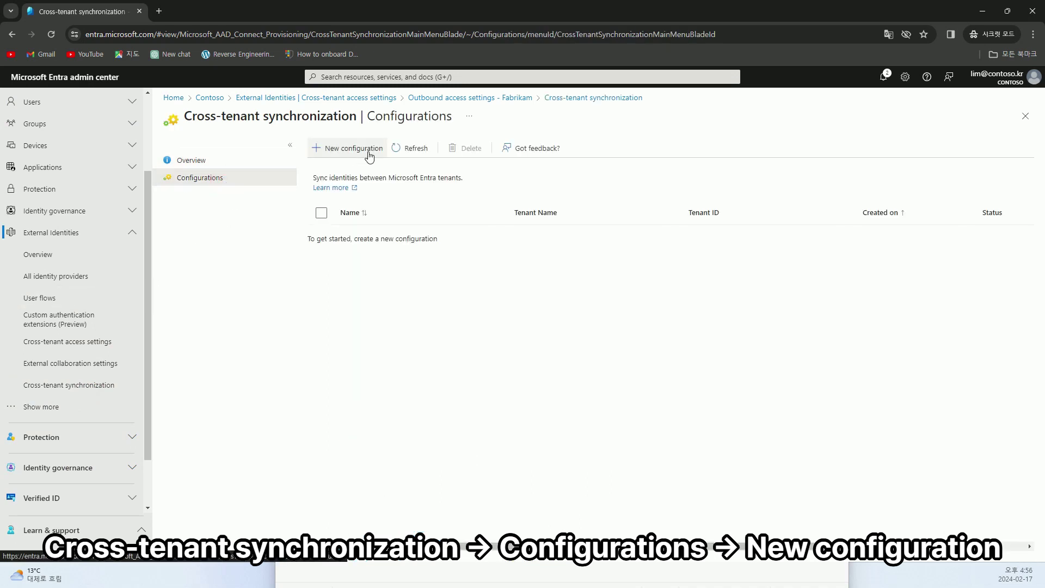
pyautogui.click(369, 153)
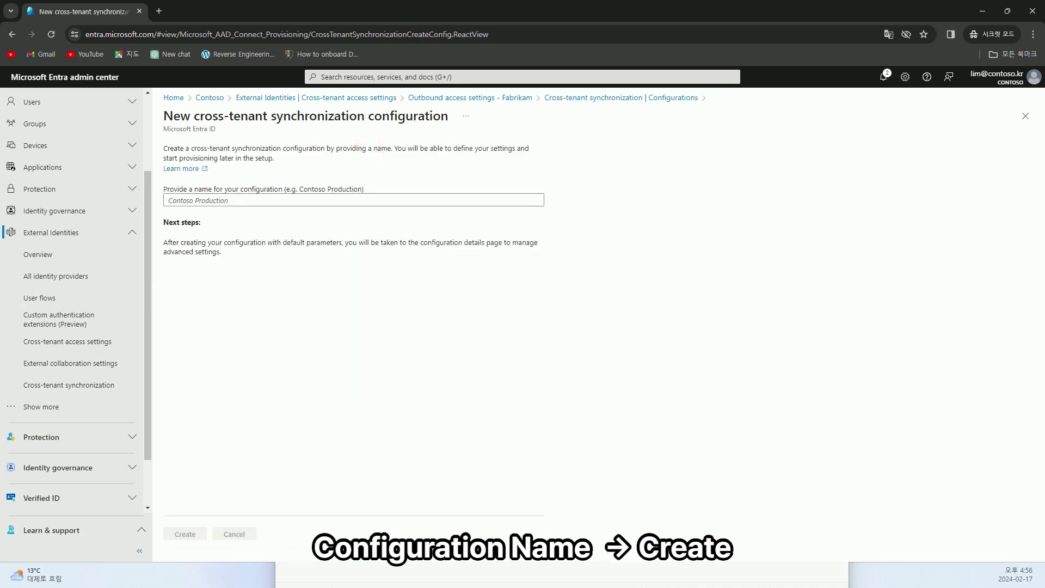
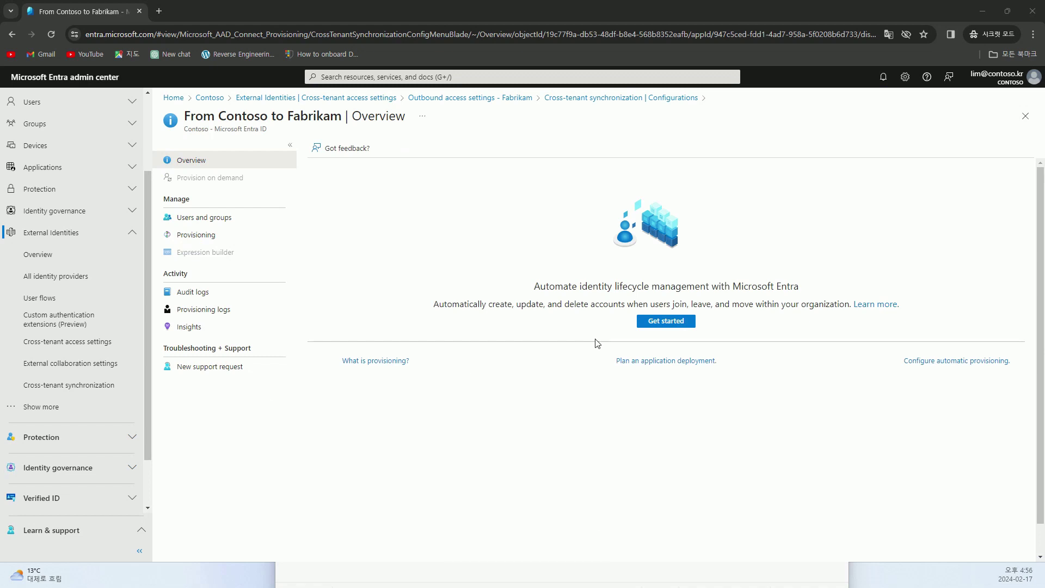
# Step: Start provisioning setup for the configuration with Automatic mode and the Cross Tenant Synchronization Policy authentication method
pyautogui.click(666, 321)
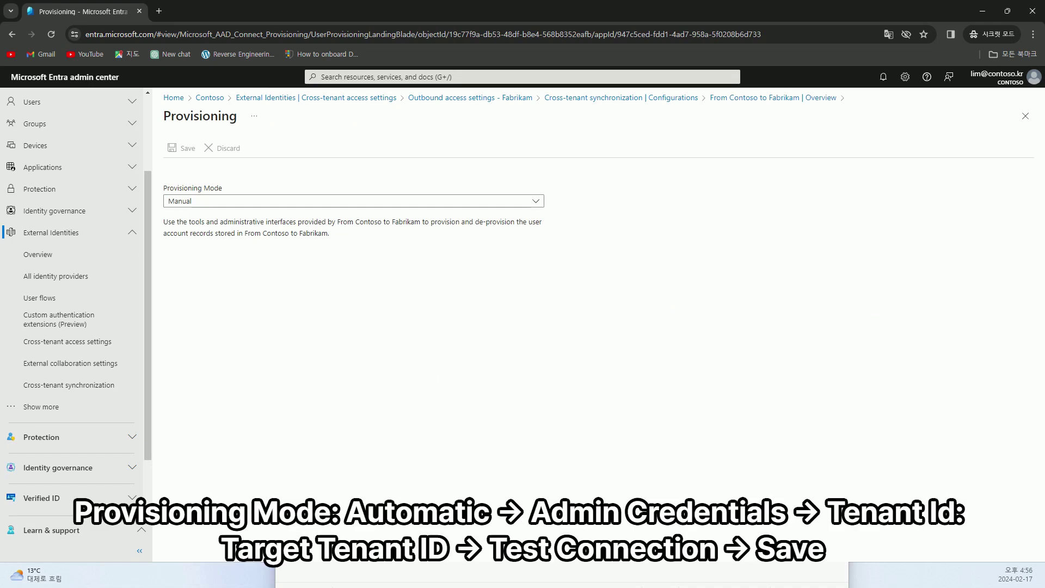
pyautogui.click(201, 201)
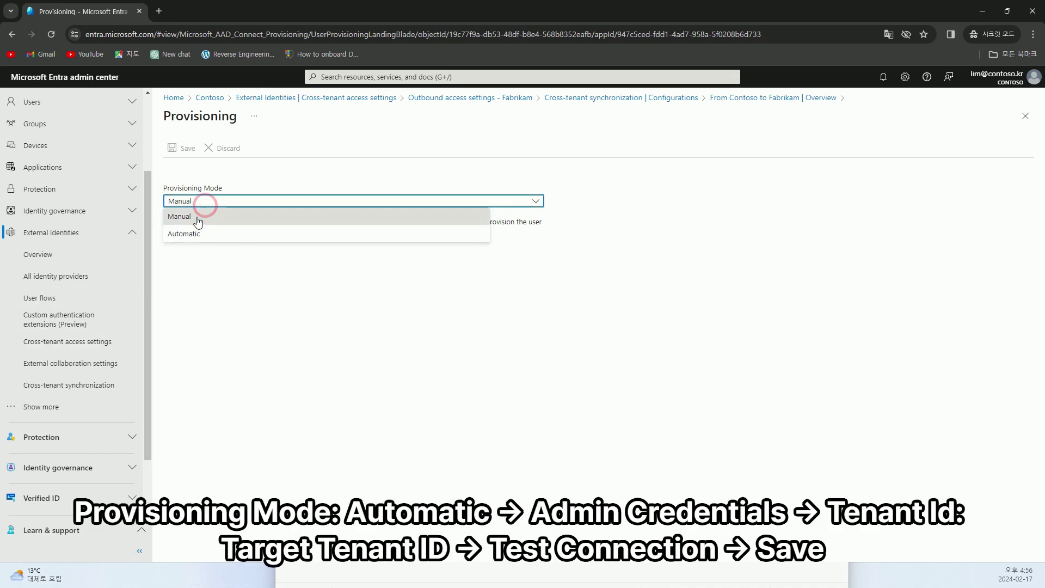
pyautogui.click(184, 234)
pyautogui.click(268, 342)
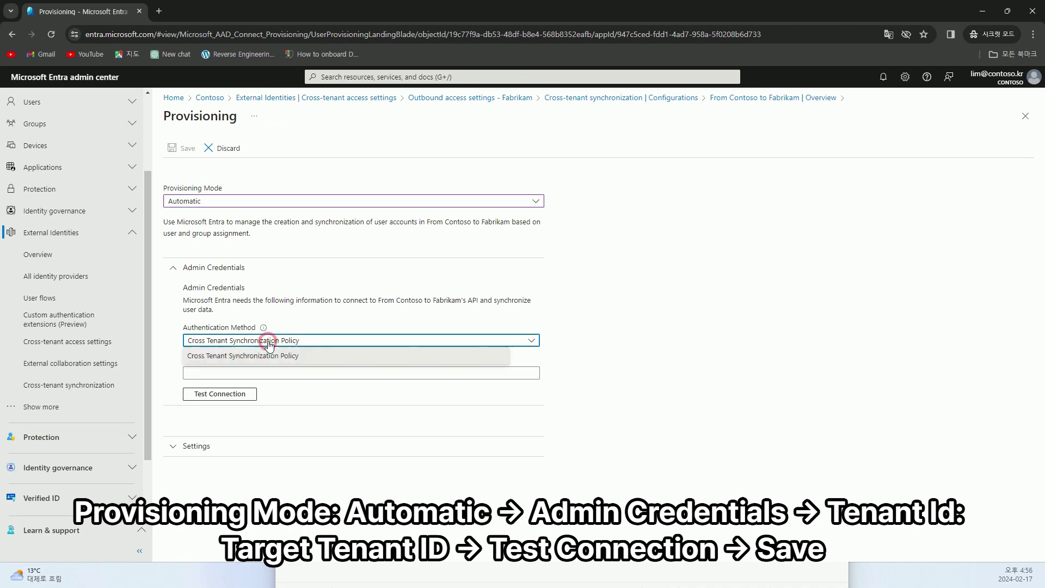
pyautogui.click(268, 355)
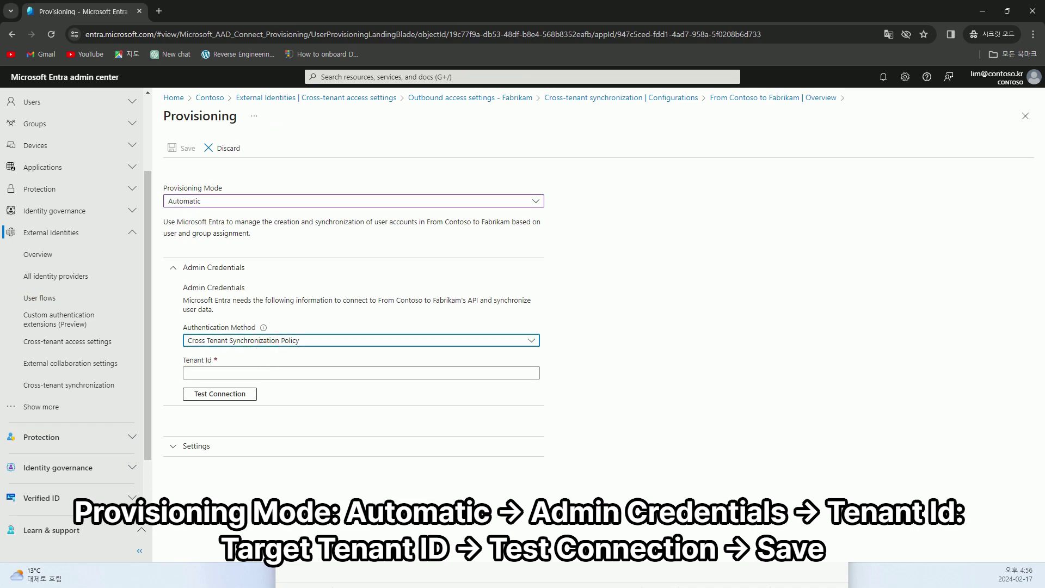
# Step: Fill in the Tenant Id with the target tenant ID copied from the Notepad notes, test the connection and save the provisioning settings
pyautogui.hotkey('alt', 'Tab')
pyautogui.click(478, 429)
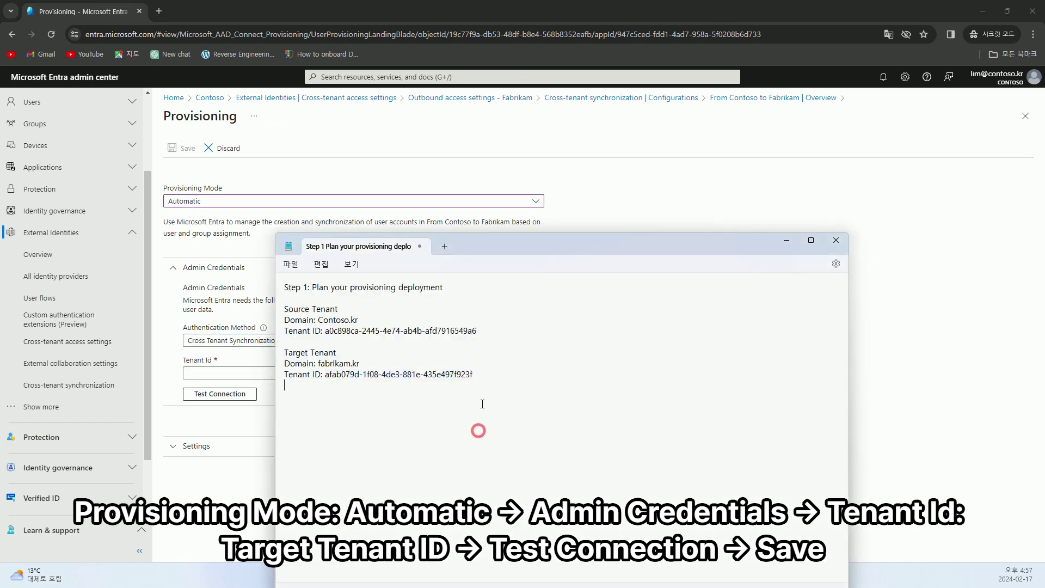
pyautogui.moveTo(482, 376); pyautogui.dragTo(328, 390)
pyautogui.hotkey('ctrl', 'c')
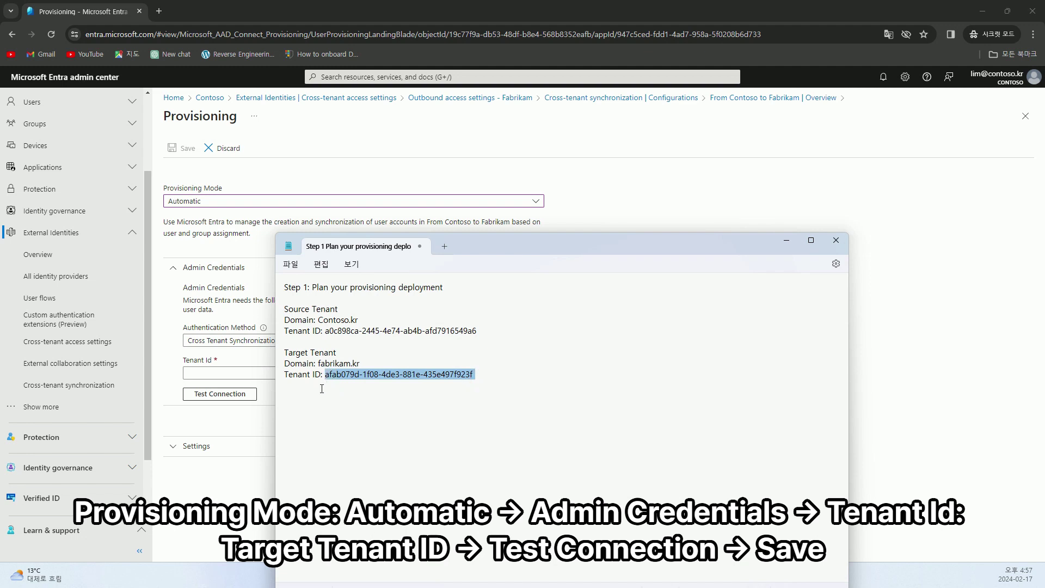
pyautogui.click(236, 428)
pyautogui.click(227, 373)
pyautogui.hotkey('ctrl', 'v')
pyautogui.click(224, 393)
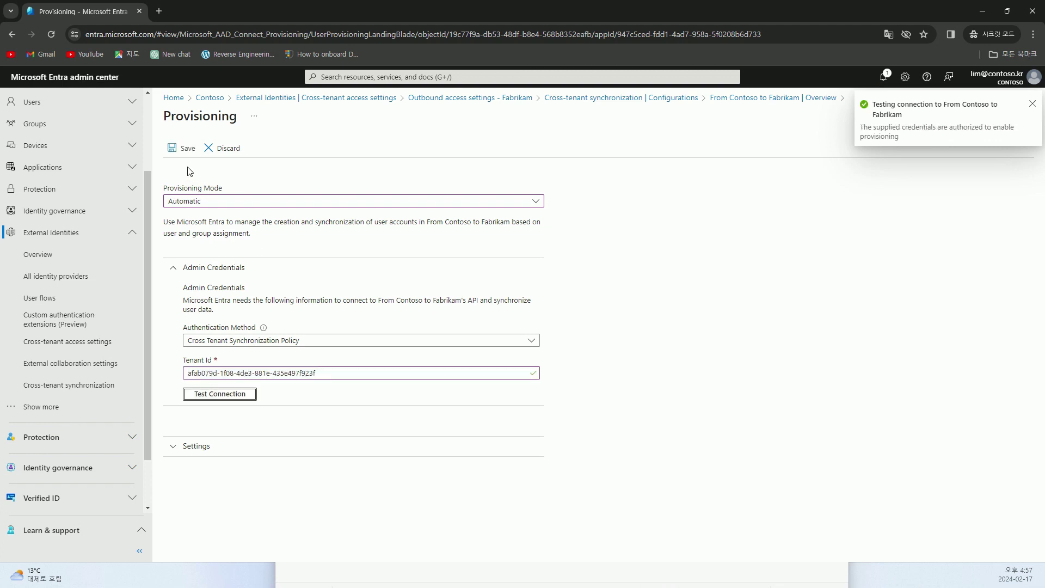
pyautogui.click(185, 148)
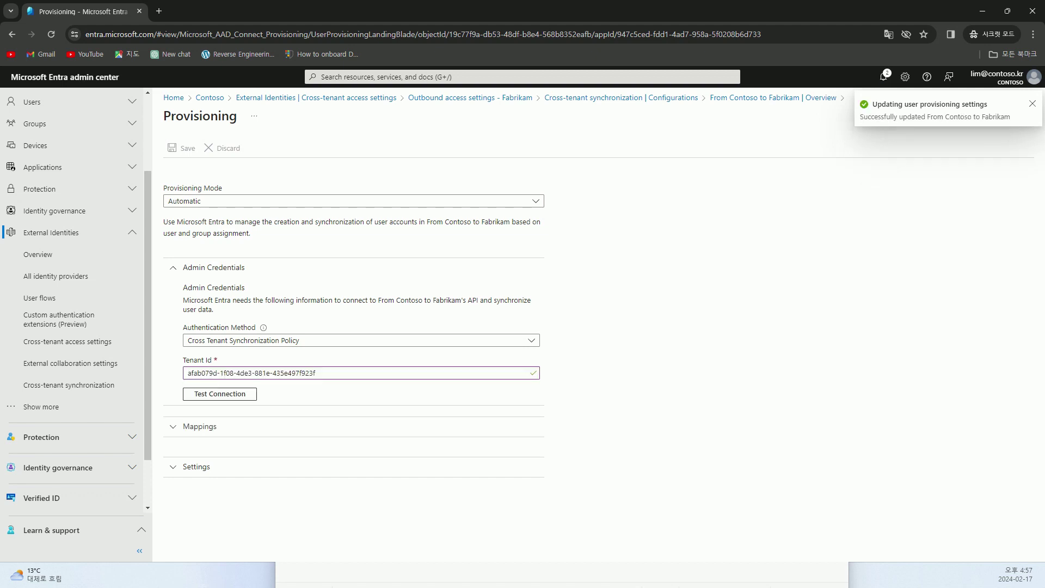
# Step: Reopen the provisioning page of the From Contoso to Fabrikam configuration and review its mappings, accidental deletion and scope settings
pyautogui.click(682, 99)
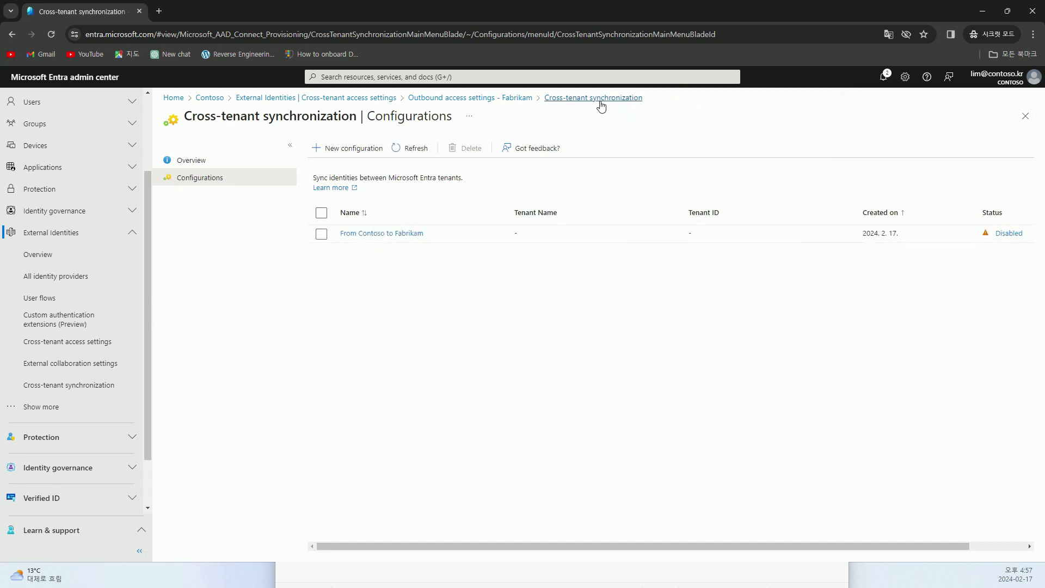
pyautogui.click(395, 234)
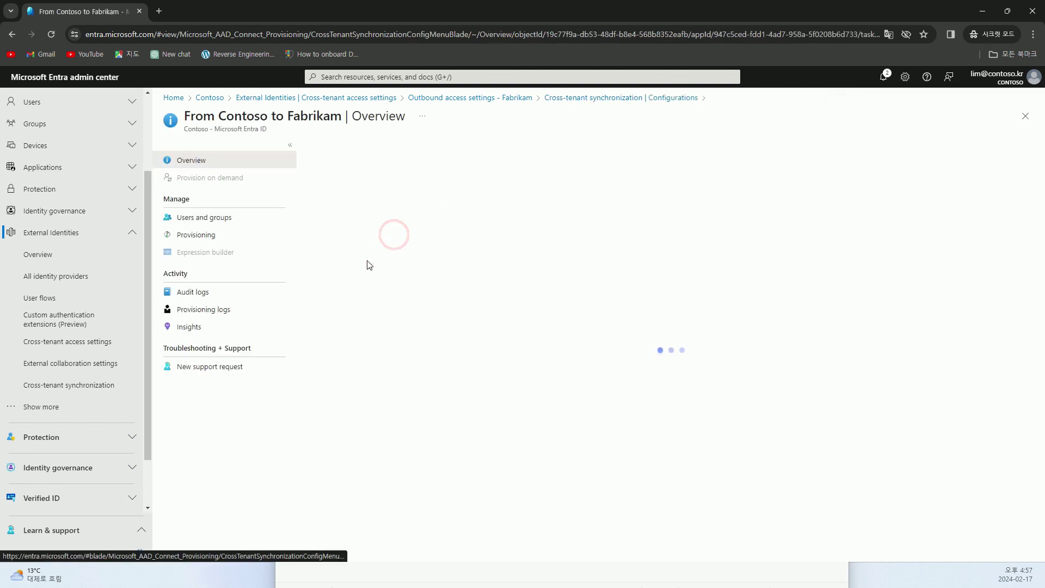
pyautogui.click(197, 235)
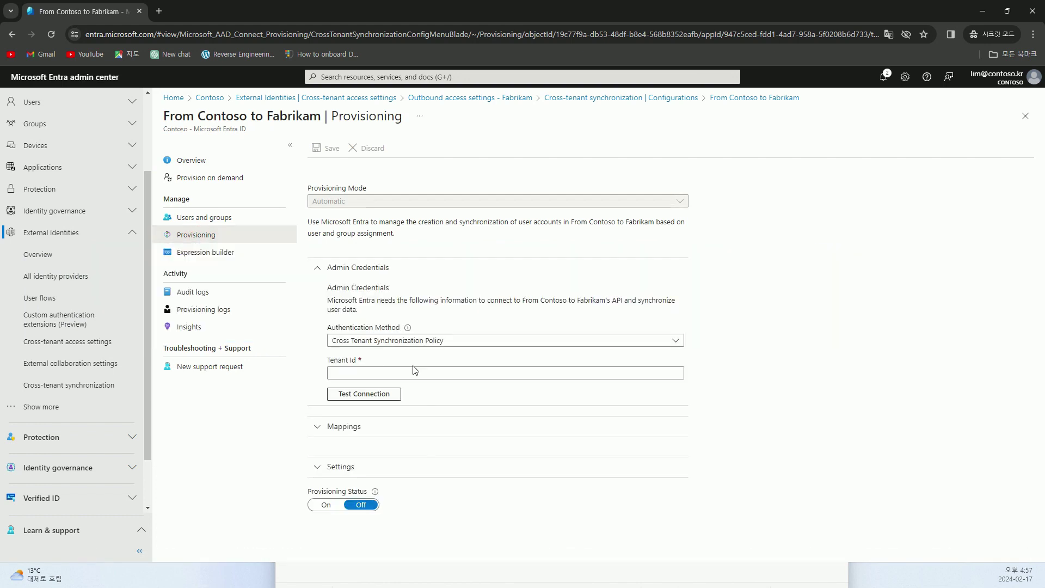
pyautogui.click(359, 437)
pyautogui.scroll(-2, 397, 433)
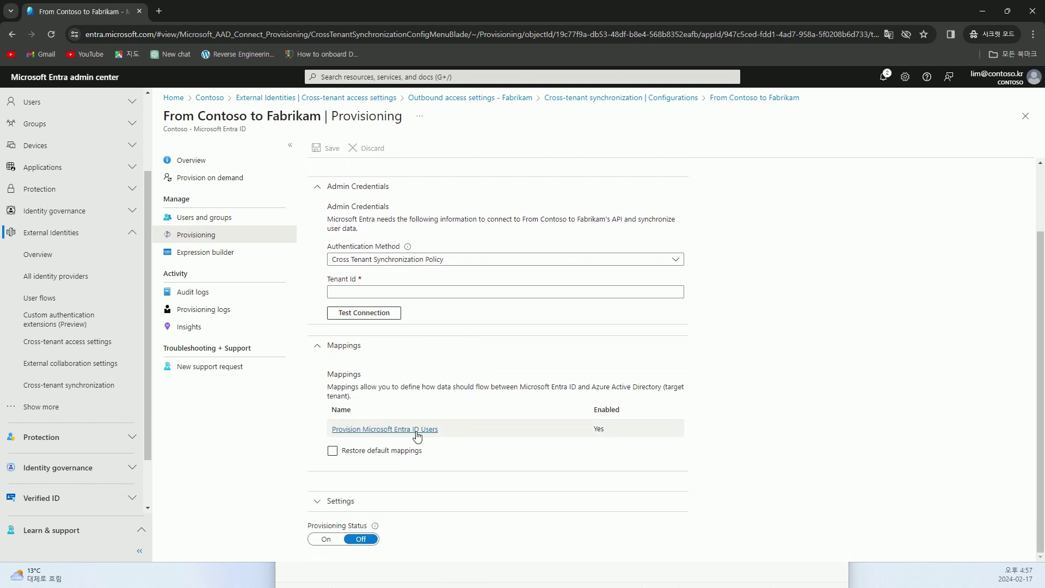
pyautogui.click(351, 497)
pyautogui.scroll(-2, 388, 449)
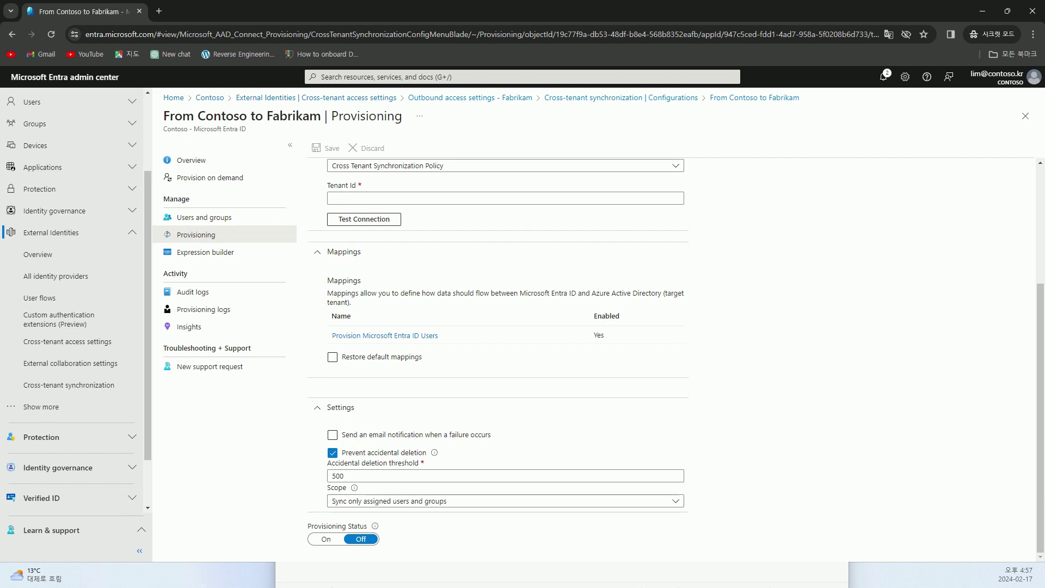
# Step: Assign the users Cloud User 2, Cloud User1 and Cloud User3 to the From Contoso to Fabrikam configuration
pyautogui.click(234, 218)
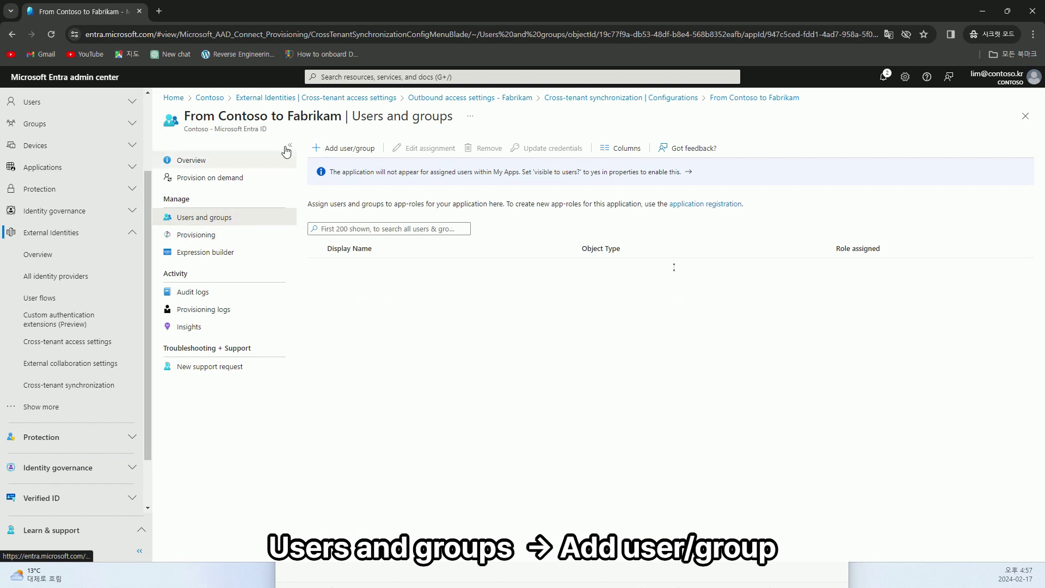
pyautogui.click(340, 149)
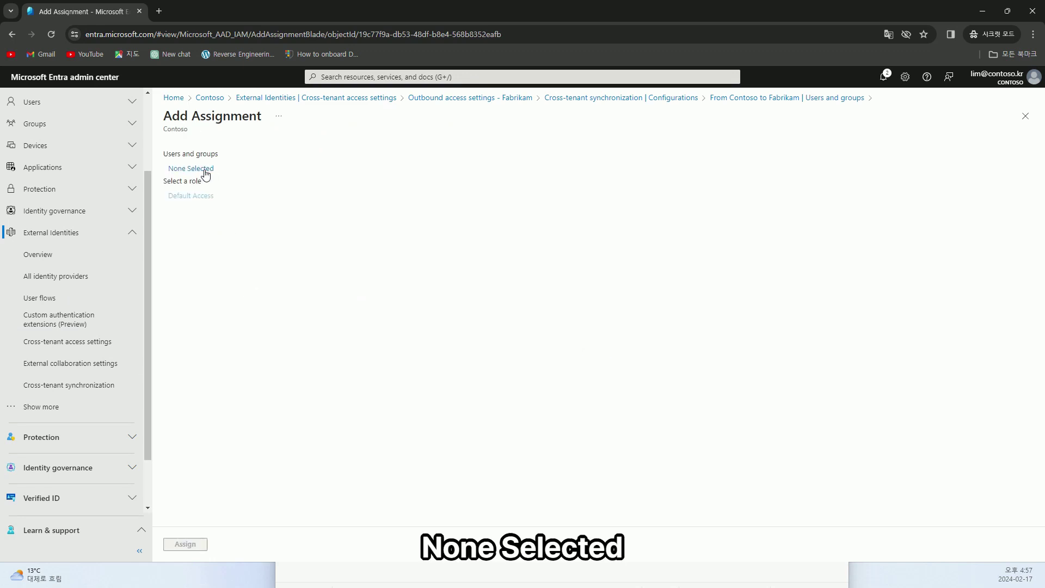
pyautogui.click(192, 168)
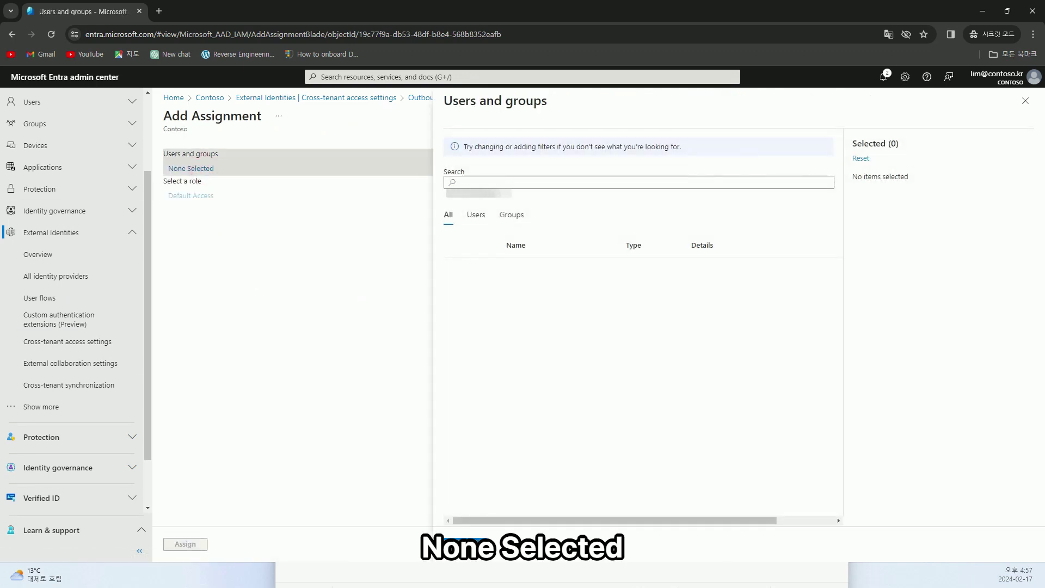
pyautogui.scroll(-2, 458, 337)
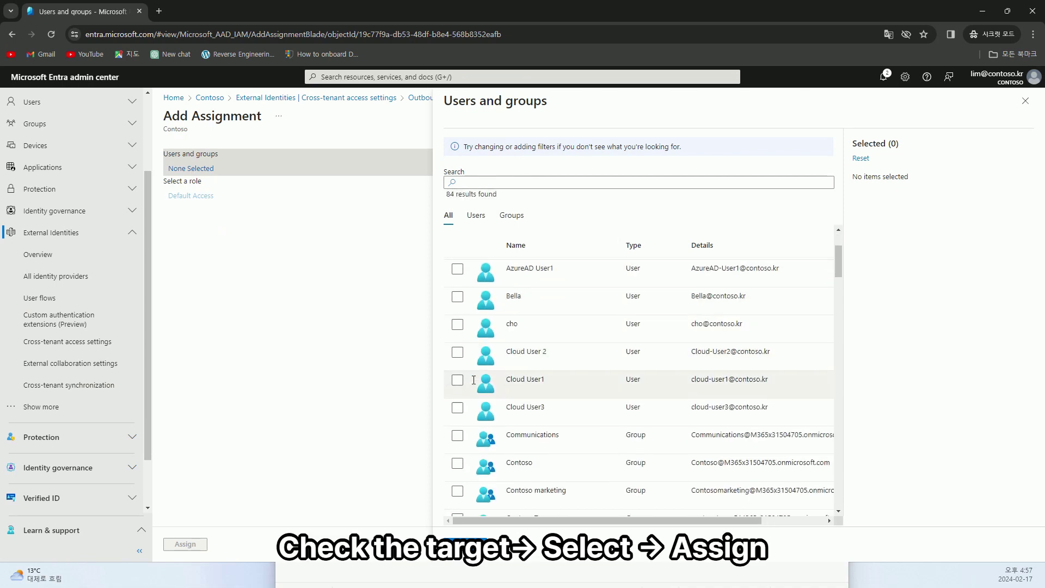
pyautogui.click(457, 352)
pyautogui.click(457, 380)
pyautogui.click(457, 407)
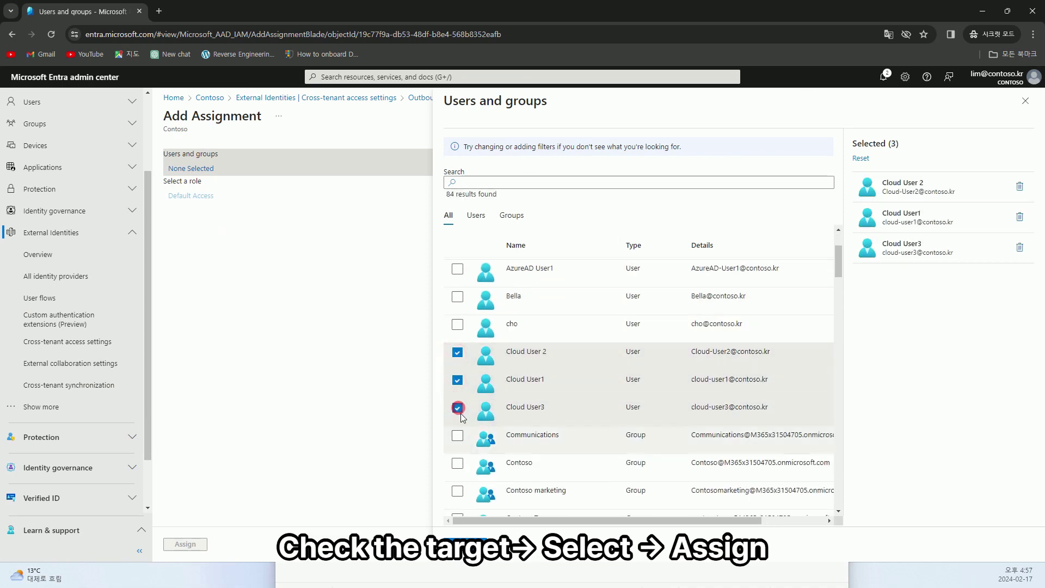
pyautogui.click(463, 544)
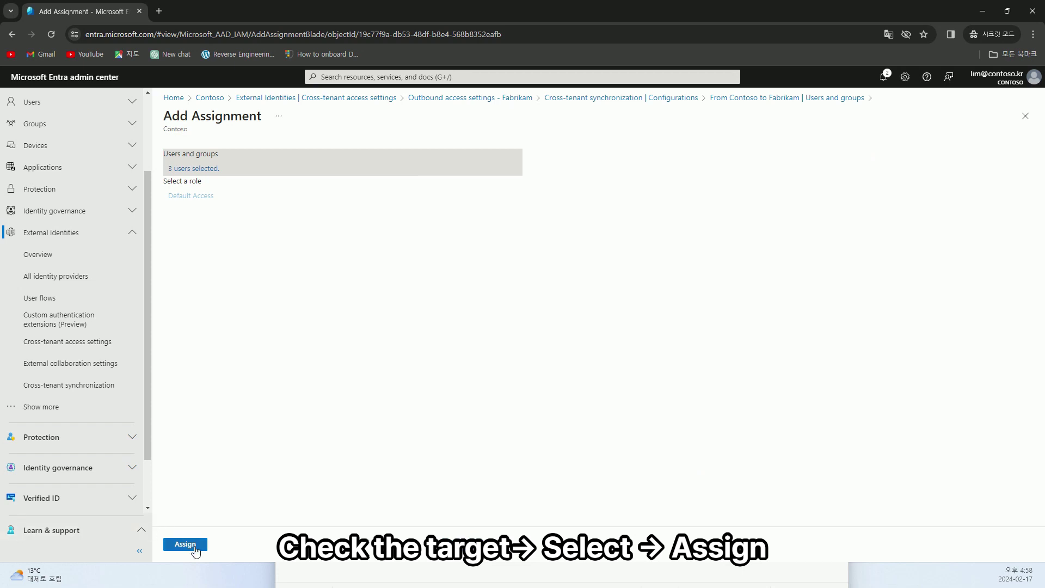
pyautogui.click(195, 549)
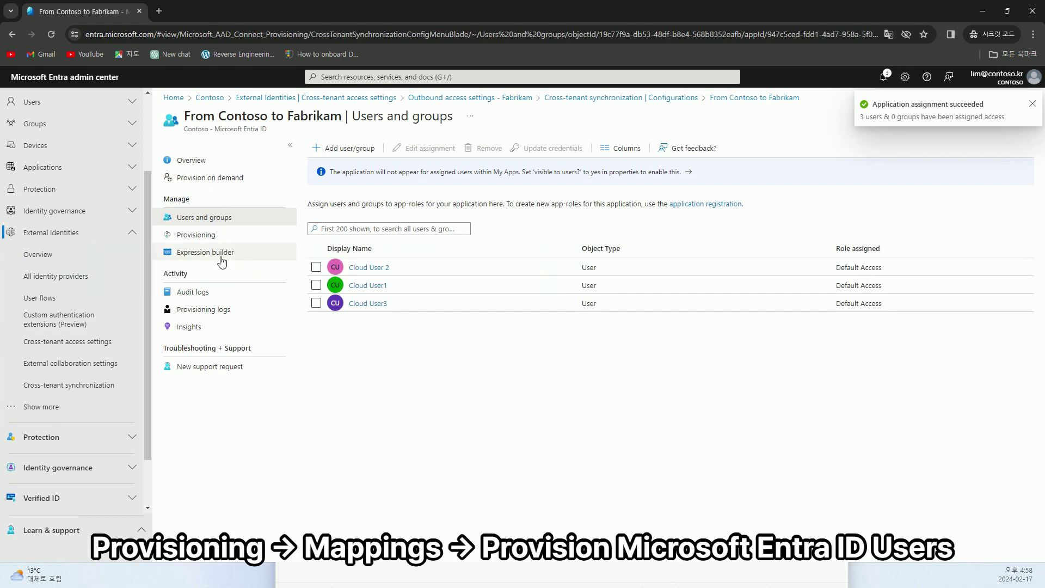
# Step: Open the Provision Microsoft Entra ID Users mapping of the configuration and review its attribute mappings
pyautogui.click(208, 239)
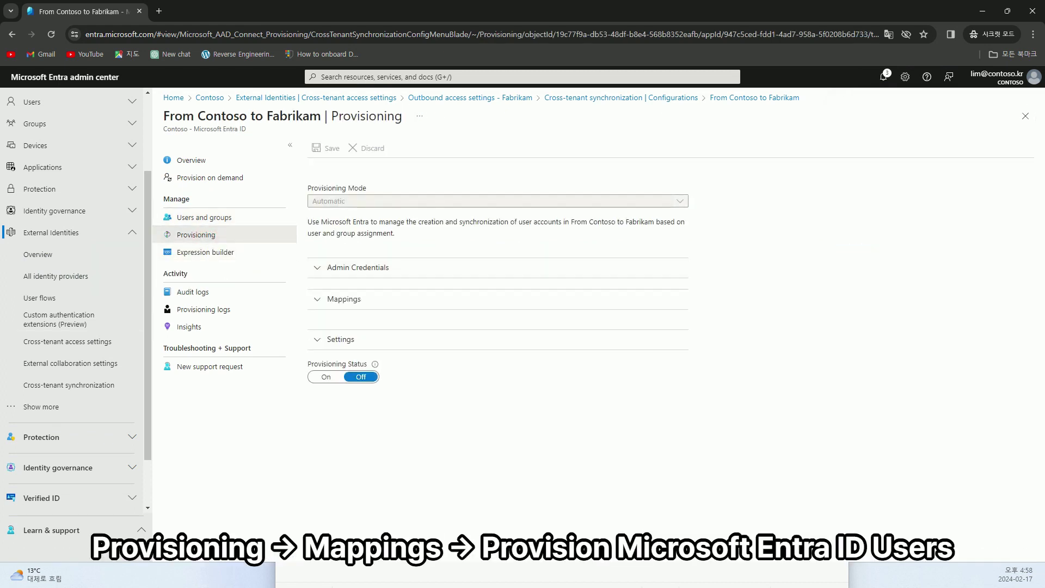
pyautogui.click(357, 300)
pyautogui.click(388, 381)
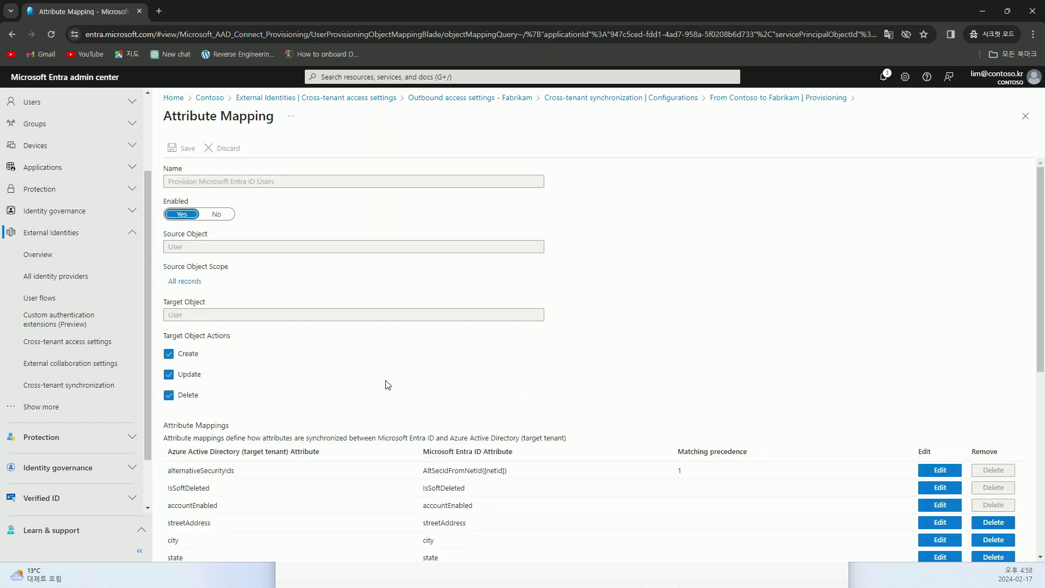
pyautogui.scroll(-6, 602, 389)
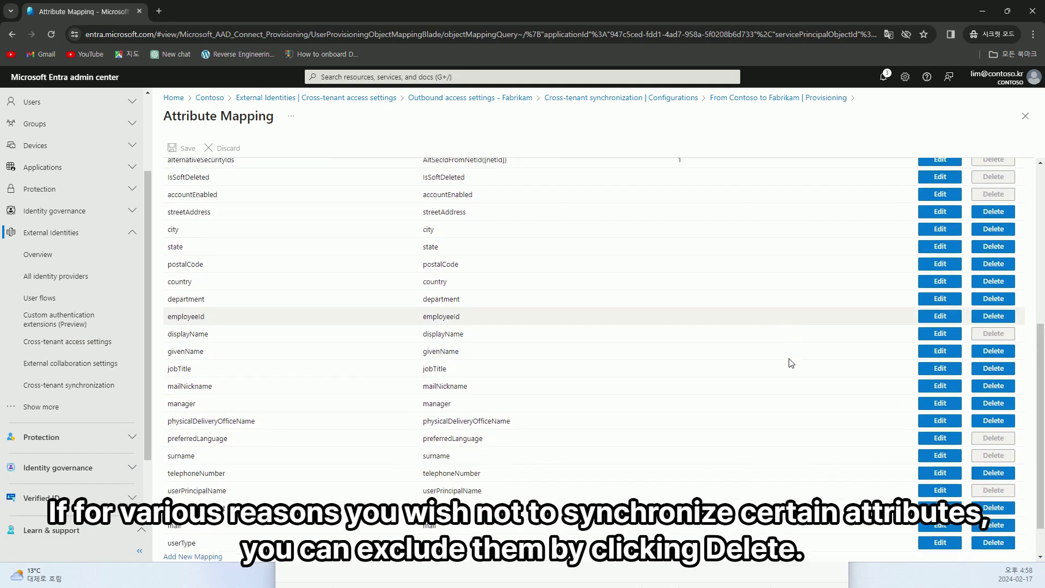
# Step: Return to the cross-tenant synchronization configurations, open From Contoso to Fabrikam and start its provisioning
pyautogui.scroll(6, 707, 392)
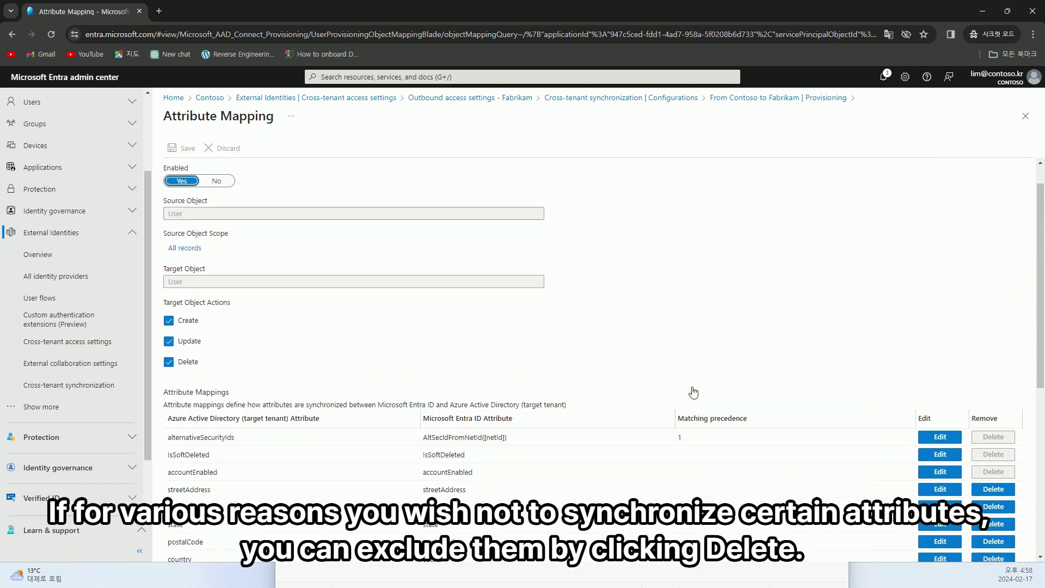
pyautogui.scroll(1, 692, 391)
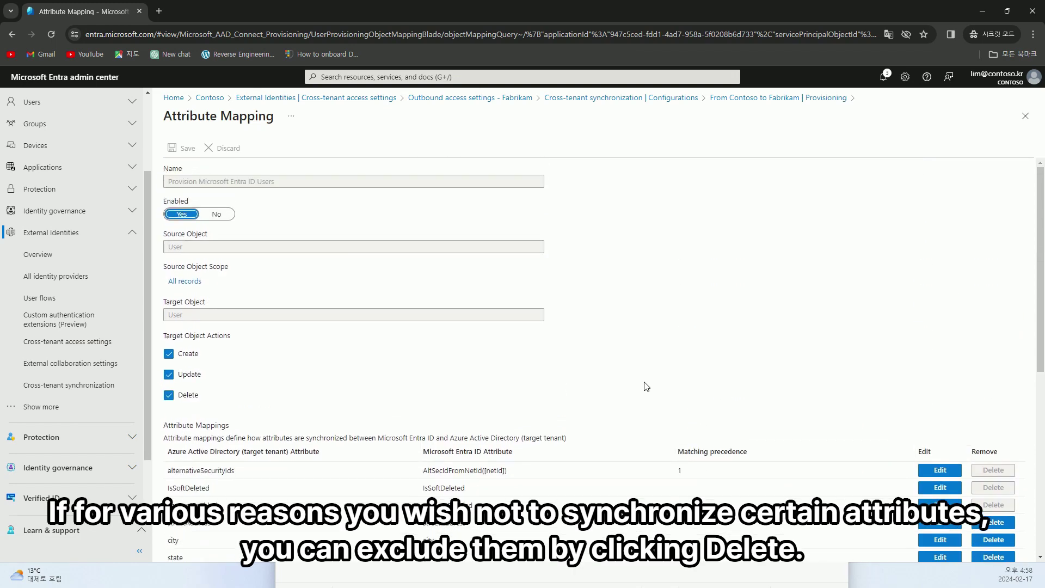
pyautogui.click(653, 98)
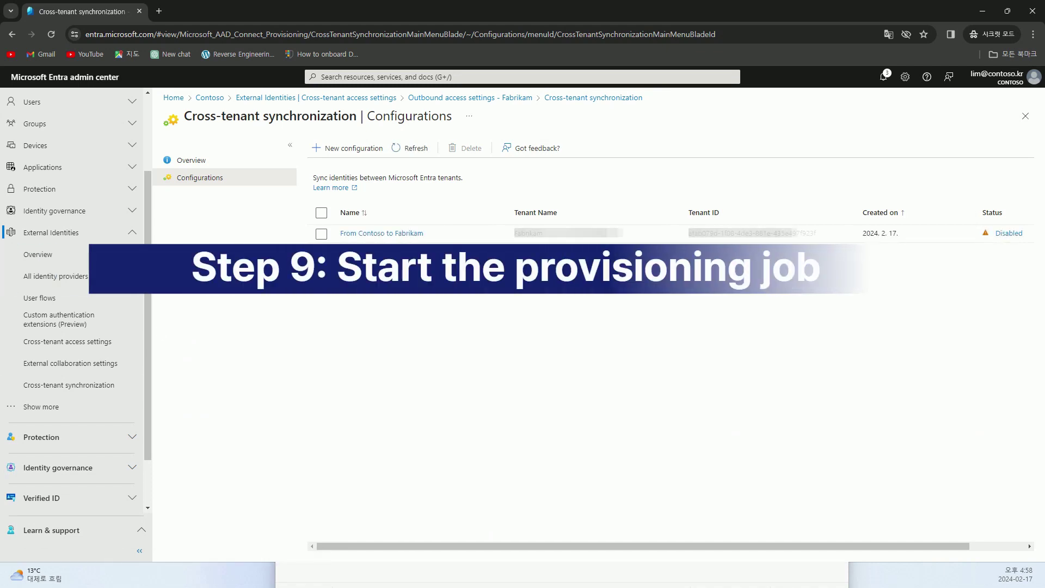
pyautogui.click(193, 161)
pyautogui.click(204, 174)
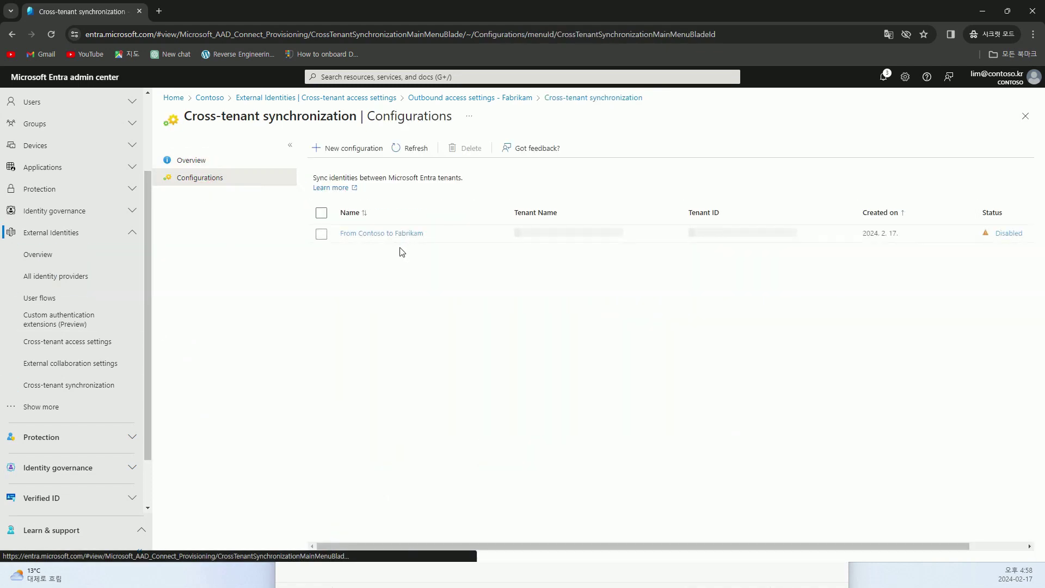
pyautogui.click(388, 234)
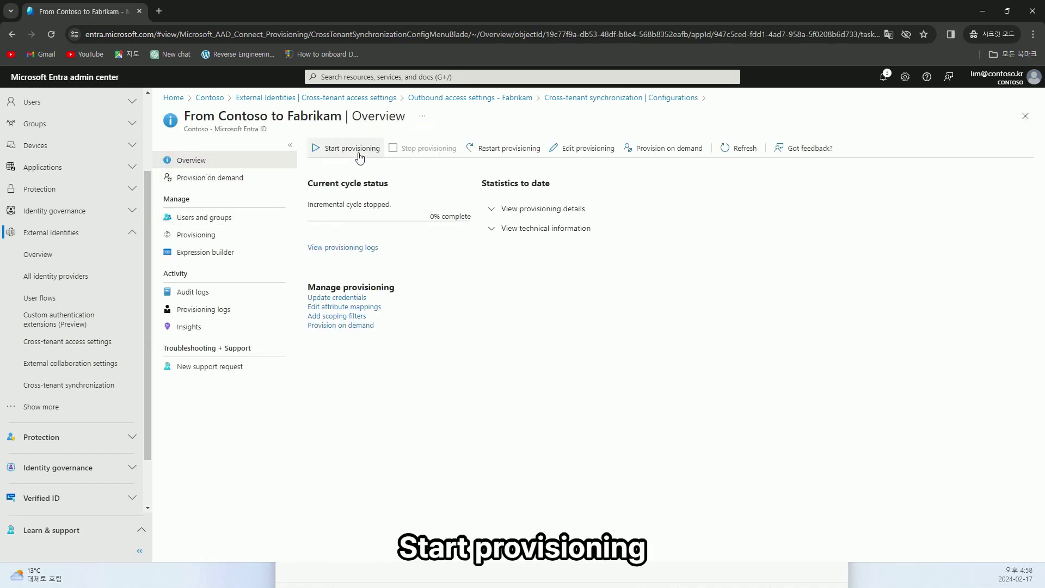
pyautogui.click(359, 158)
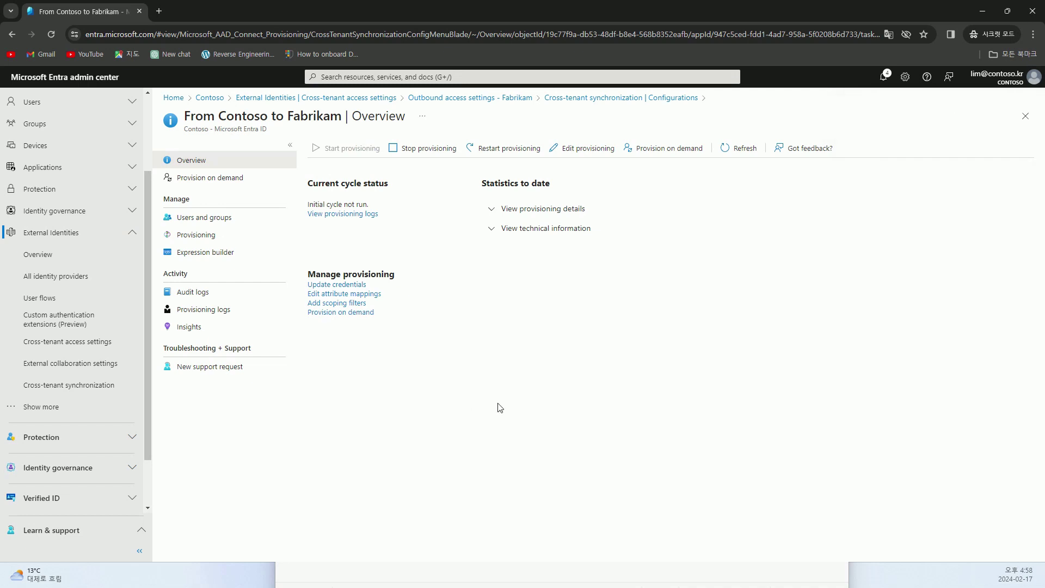
# Step: Switch to the Fabrikam tenant's Entra admin center in Firefox, list all its users and widen the User principal name column
pyautogui.click(562, 386)
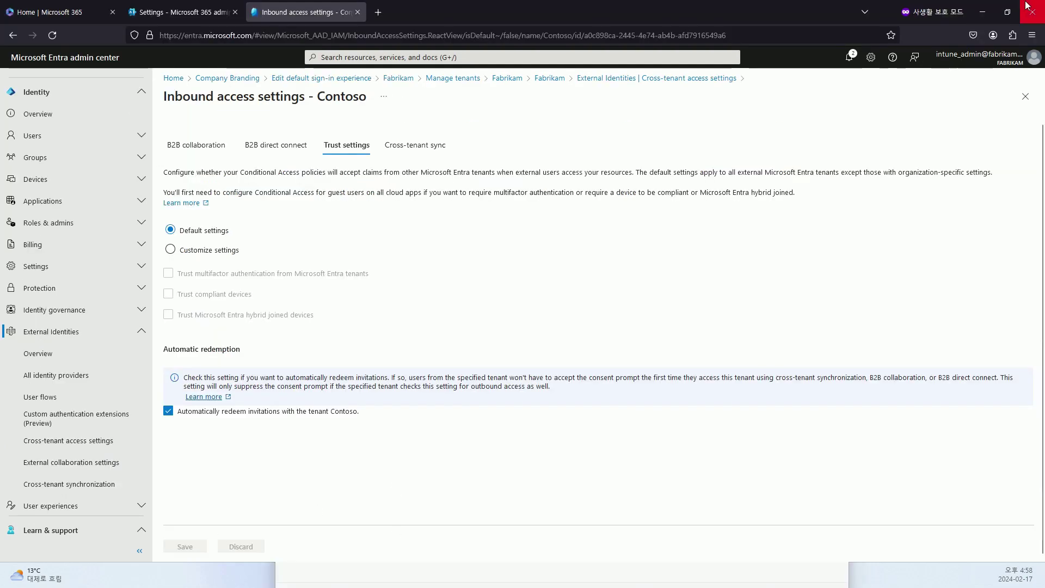
pyautogui.click(1032, 11)
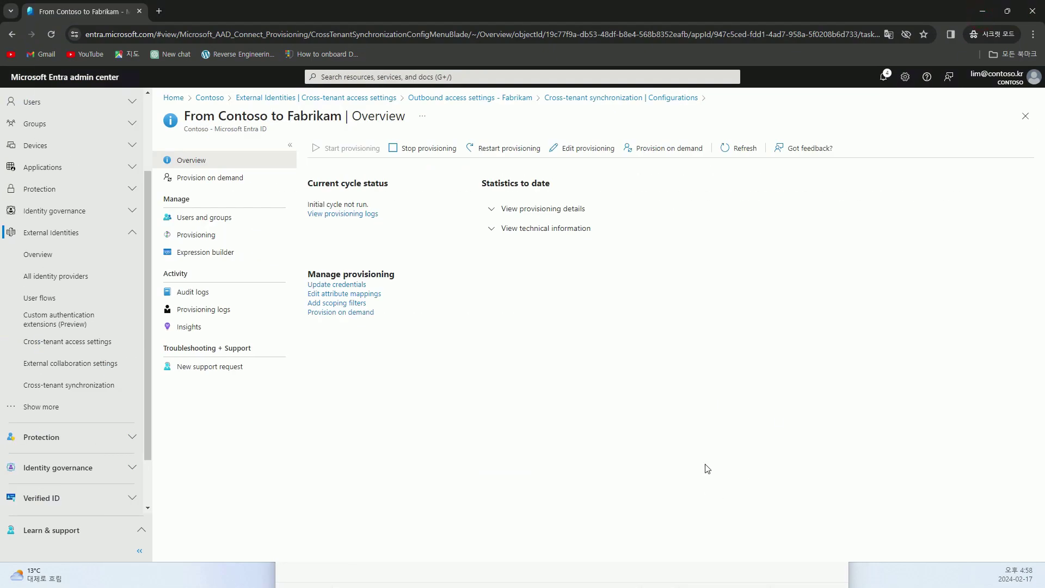
pyautogui.click(224, 574)
pyautogui.click(732, 575)
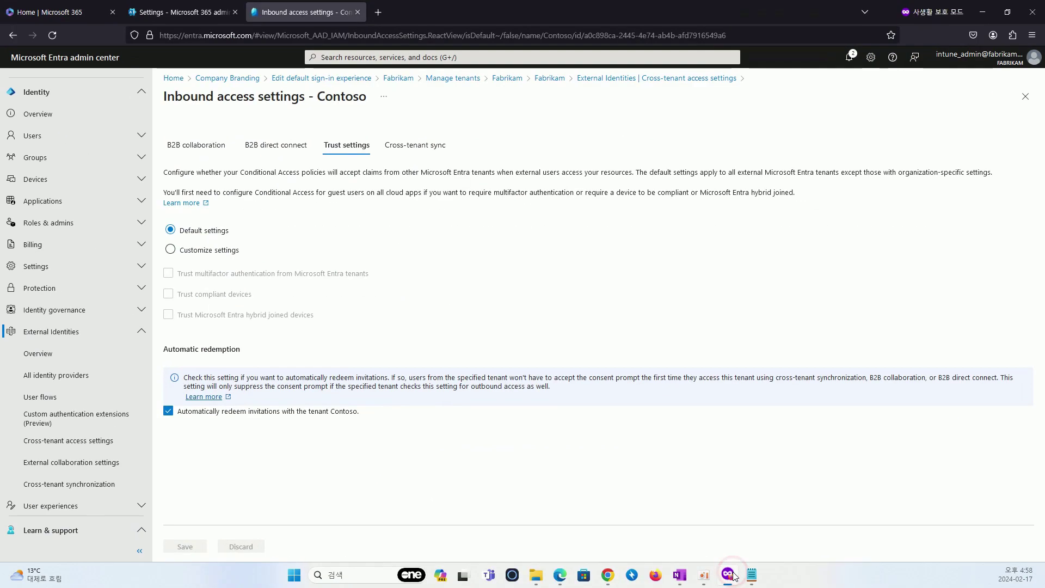
pyautogui.click(56, 113)
pyautogui.click(49, 142)
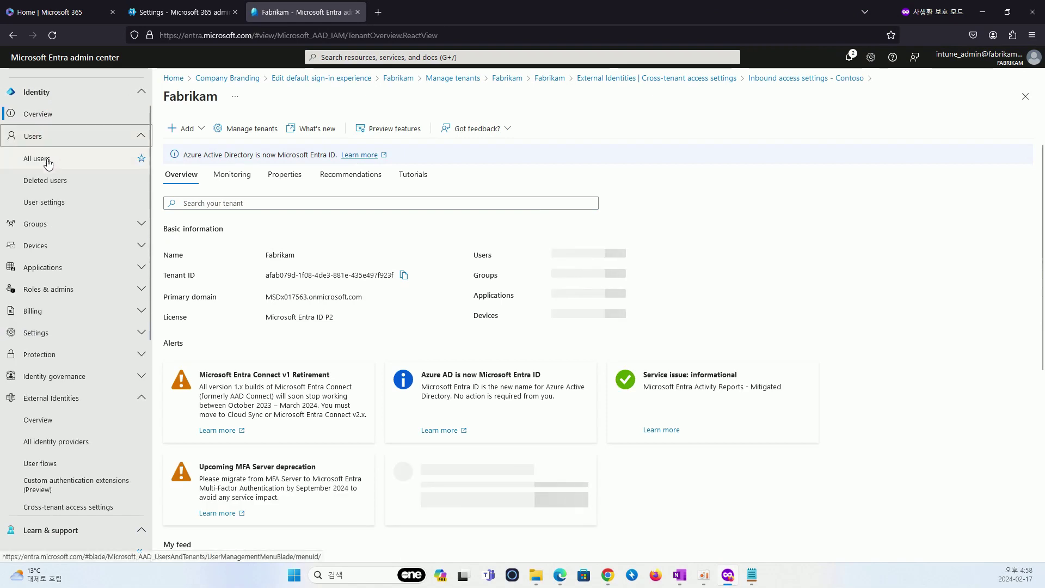
pyautogui.click(41, 158)
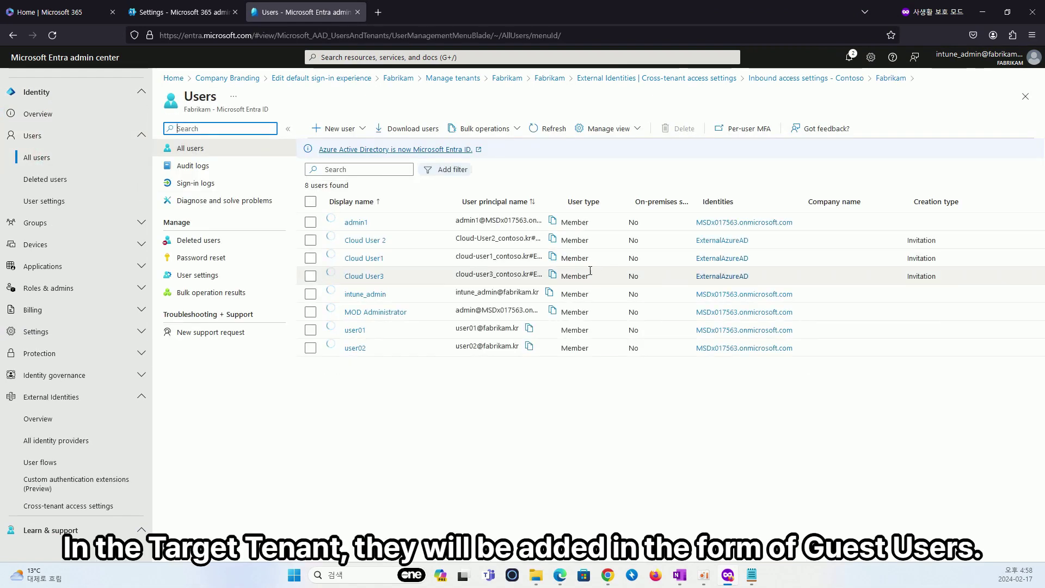
pyautogui.moveTo(560, 201); pyautogui.dragTo(608, 201)
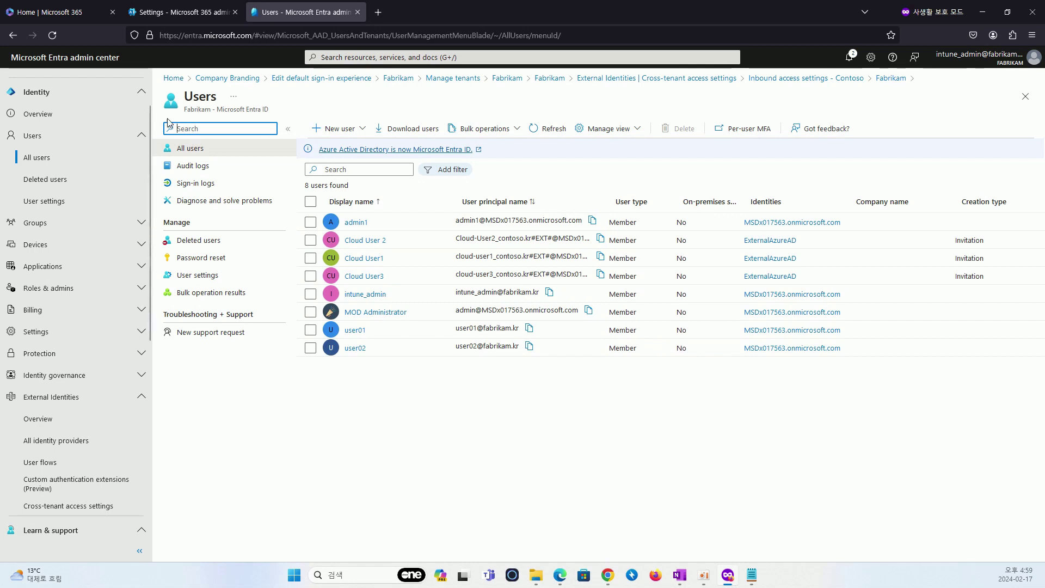
# Step: Open admin.exchange.microsoft.com in a new browser tab, show the recipient contacts and refresh their list
pyautogui.click(379, 14)
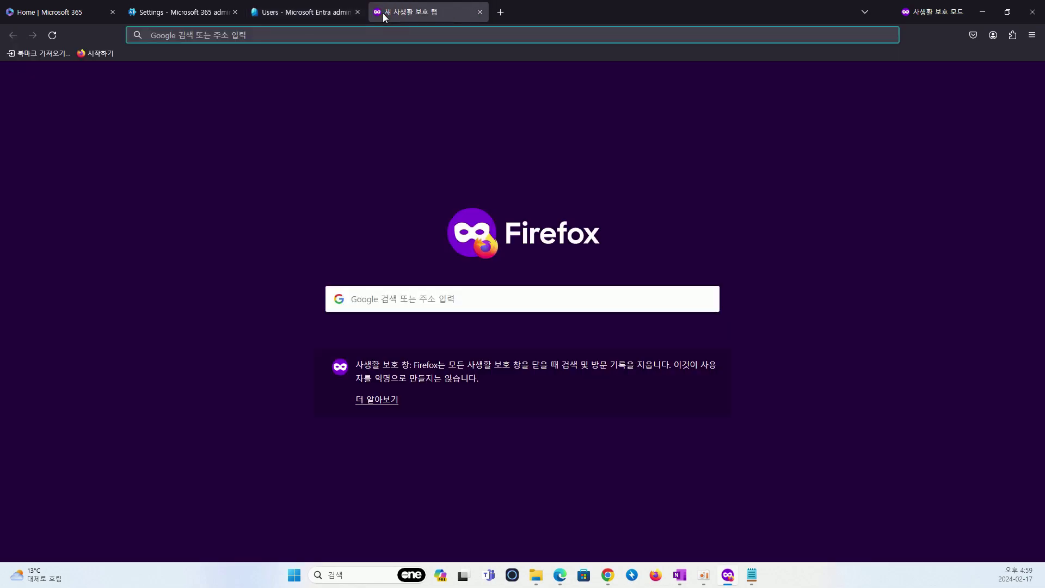
pyautogui.write('admin.excha')
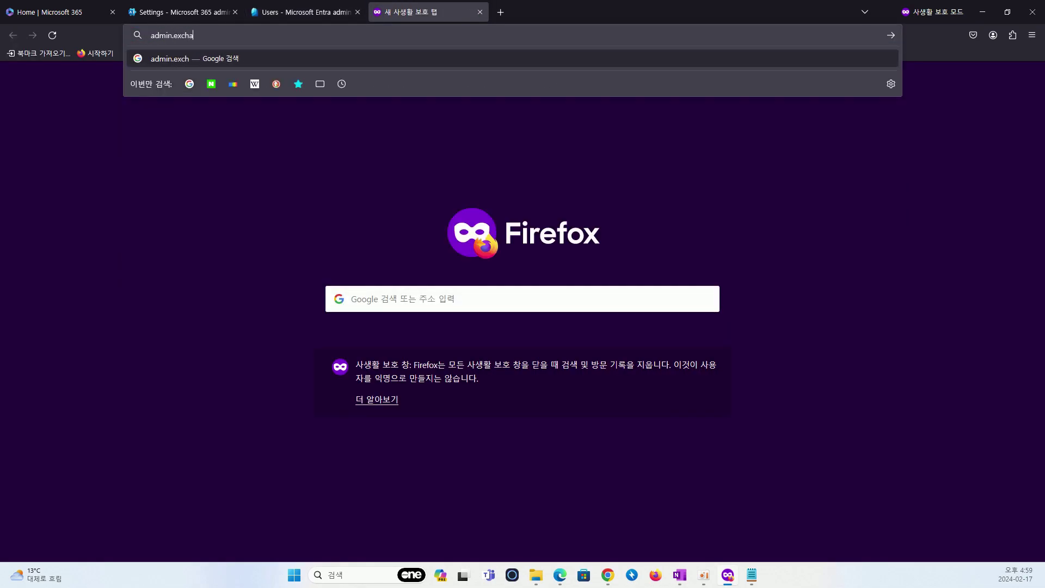
pyautogui.write('nge.microsoft.')
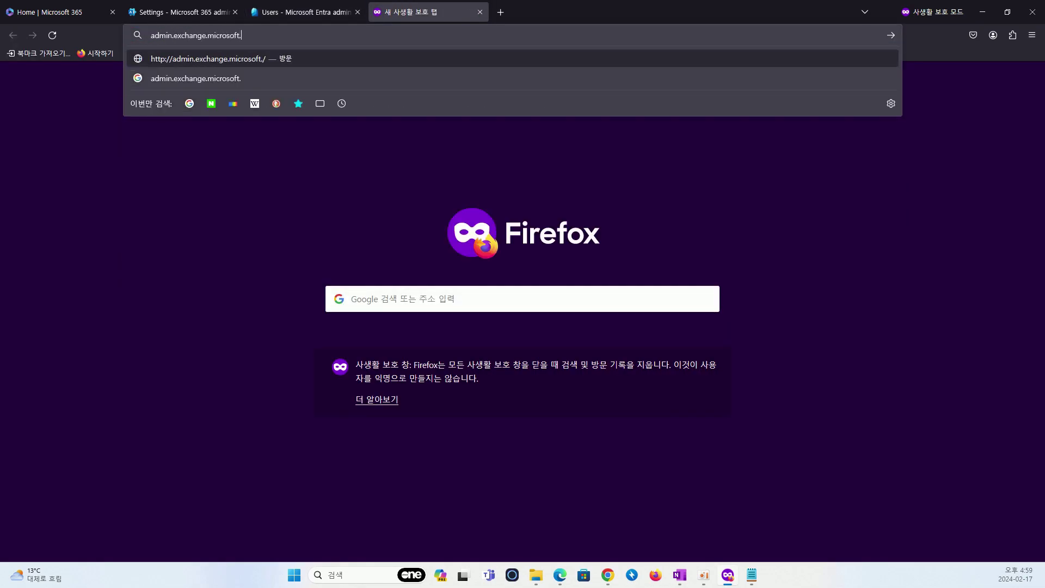
pyautogui.write('com')
pyautogui.press('Return')
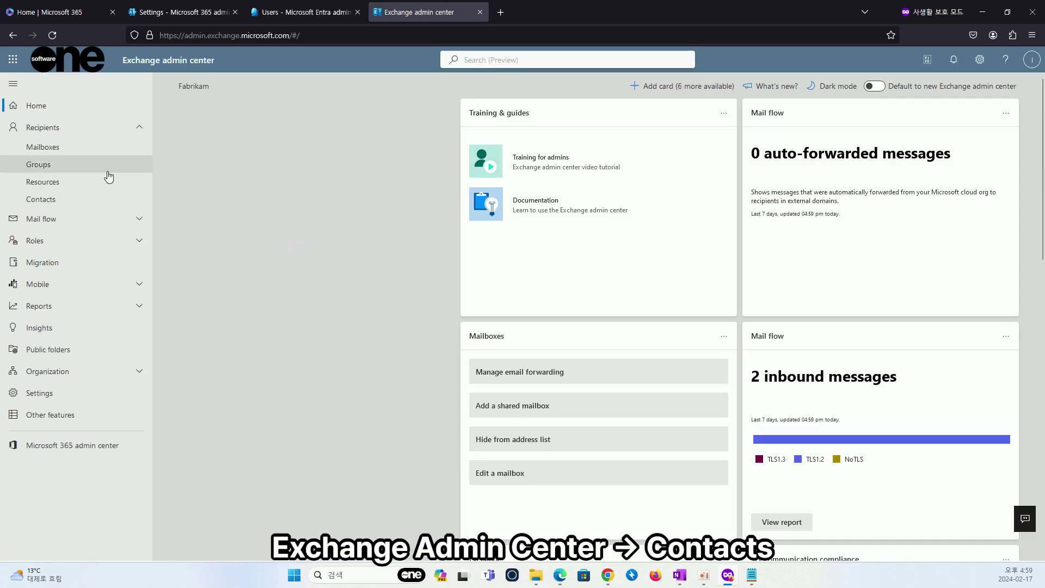
pyautogui.click(43, 202)
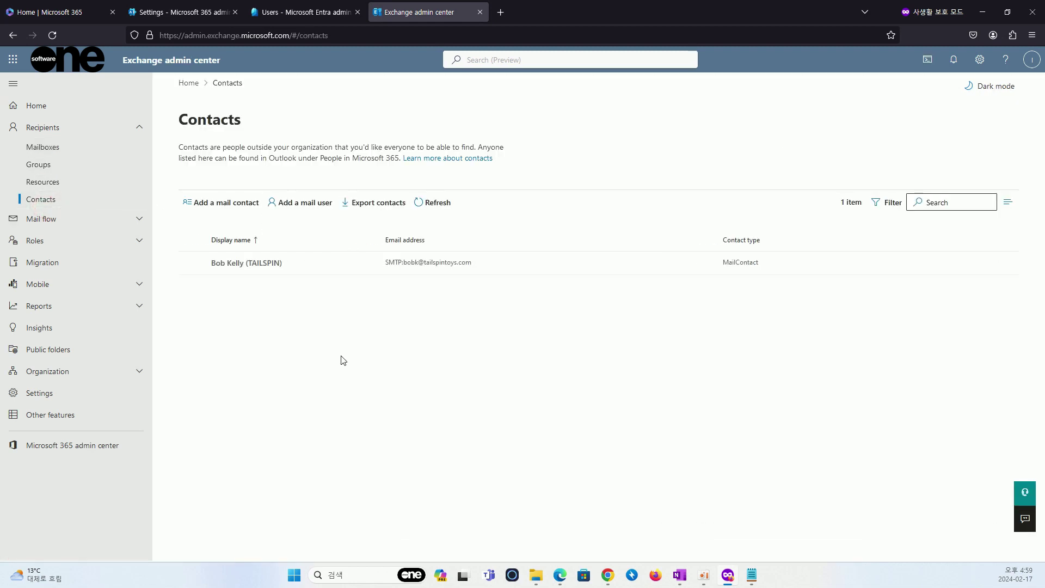
pyautogui.click(437, 202)
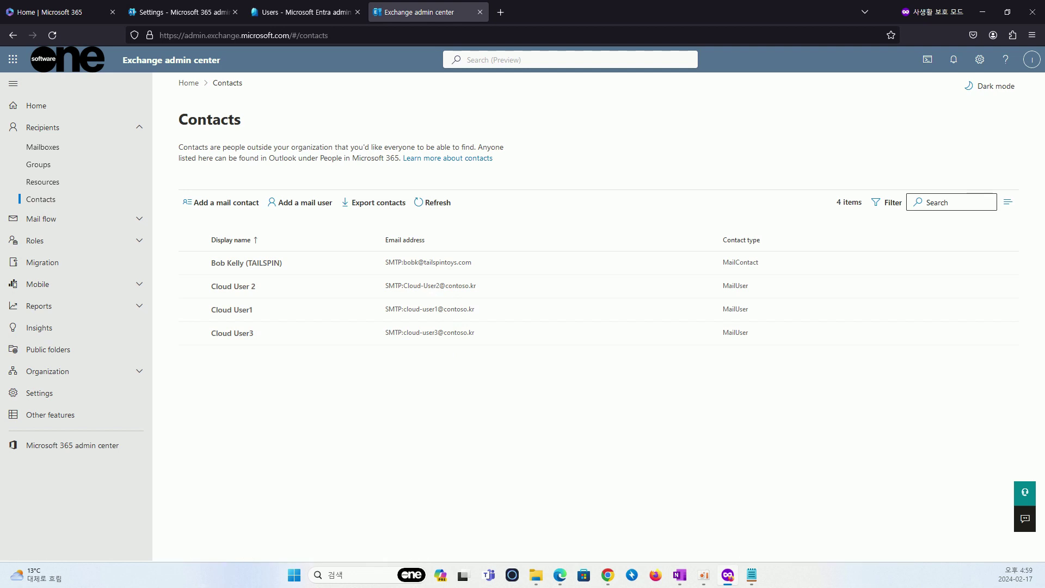
# Step: Switch to Outlook on the web and start a new mail message
pyautogui.click(12, 59)
pyautogui.click(52, 124)
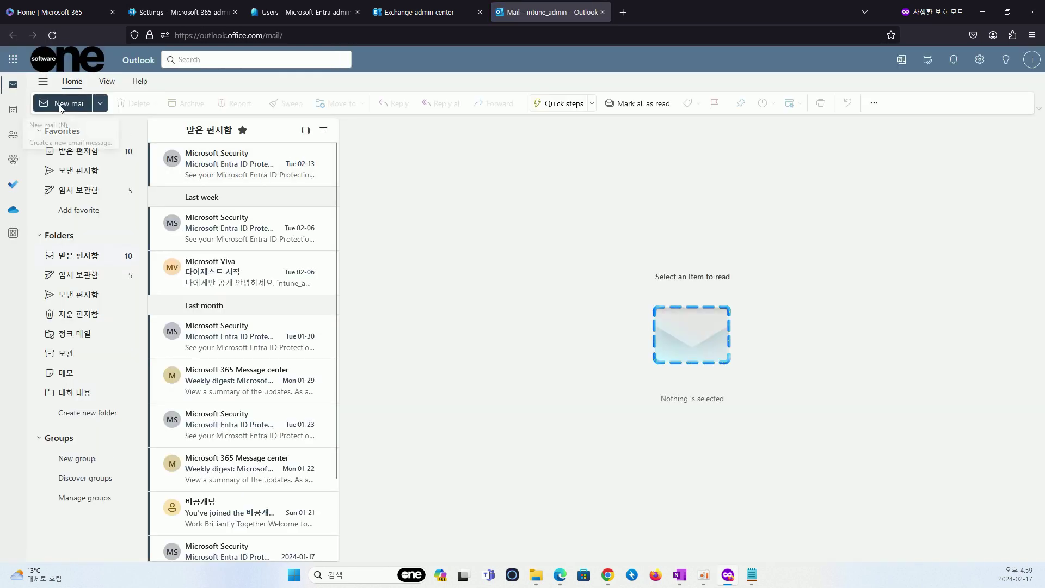
pyautogui.click(65, 104)
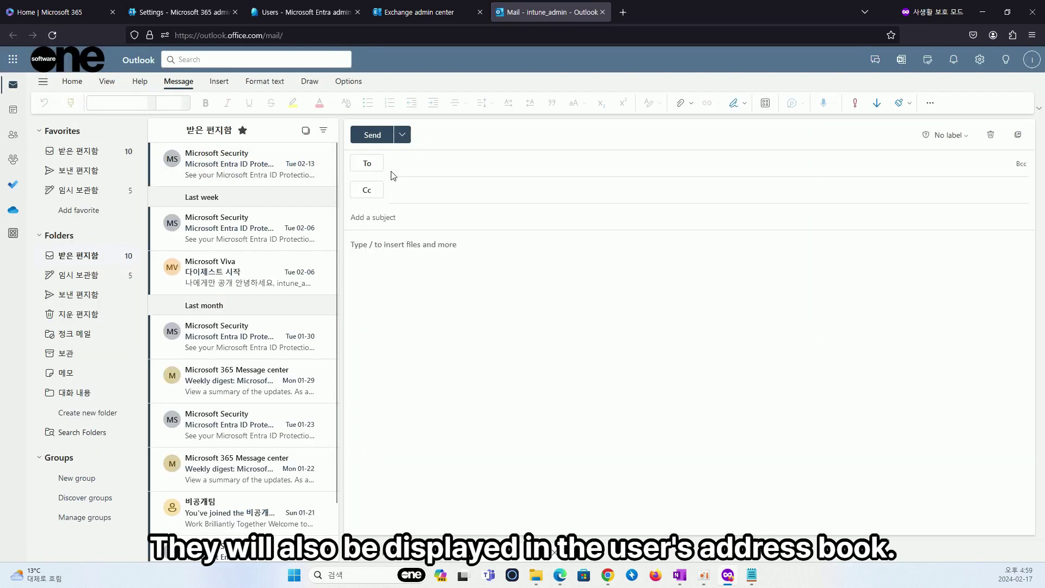
# Step: Look up the synchronized Cloud users in the All Users address list of the message's recipient picker, then close it
pyautogui.click(370, 163)
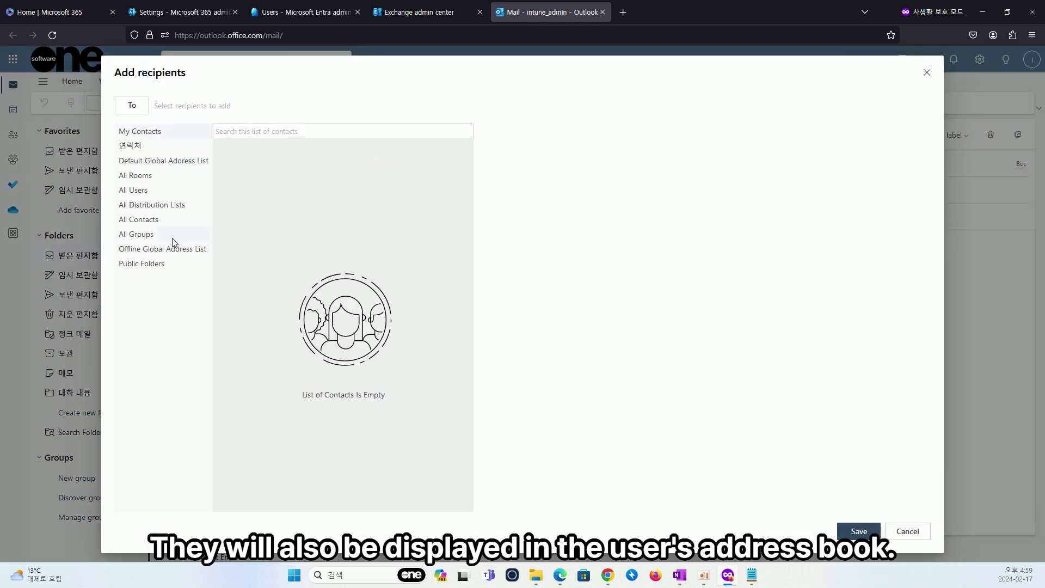
pyautogui.click(146, 191)
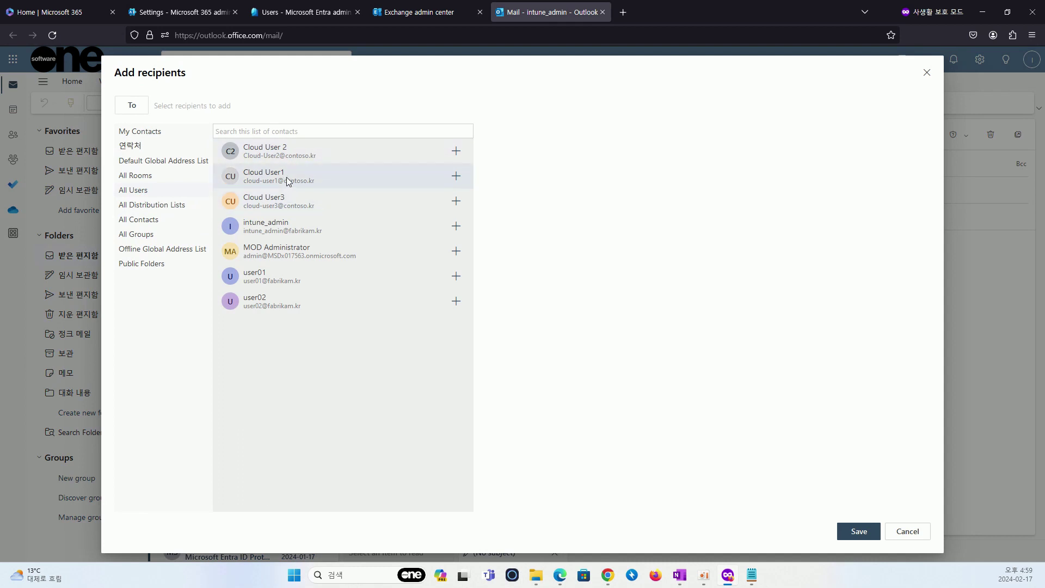
pyautogui.click(294, 153)
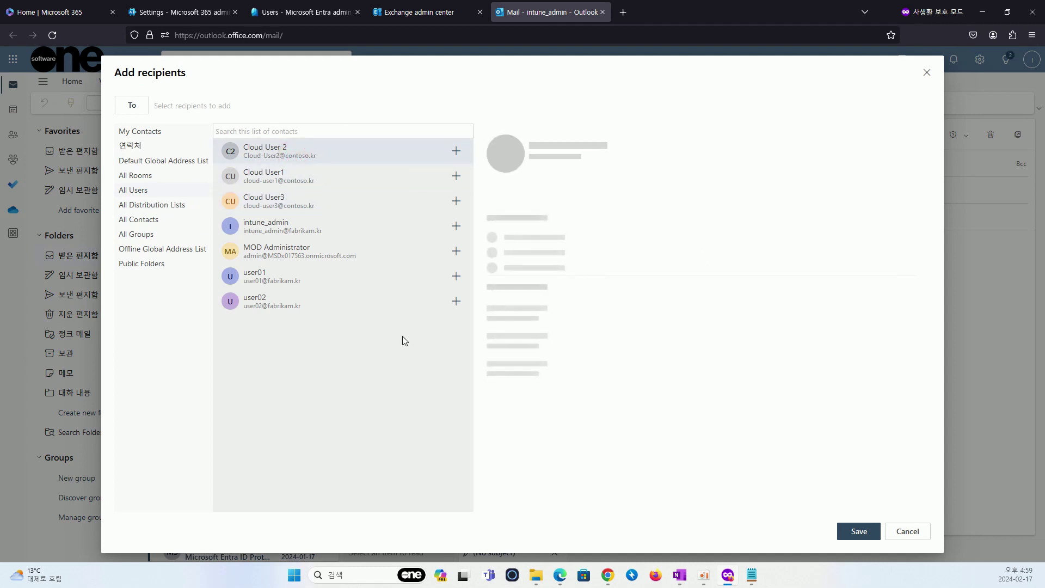
pyautogui.click(300, 195)
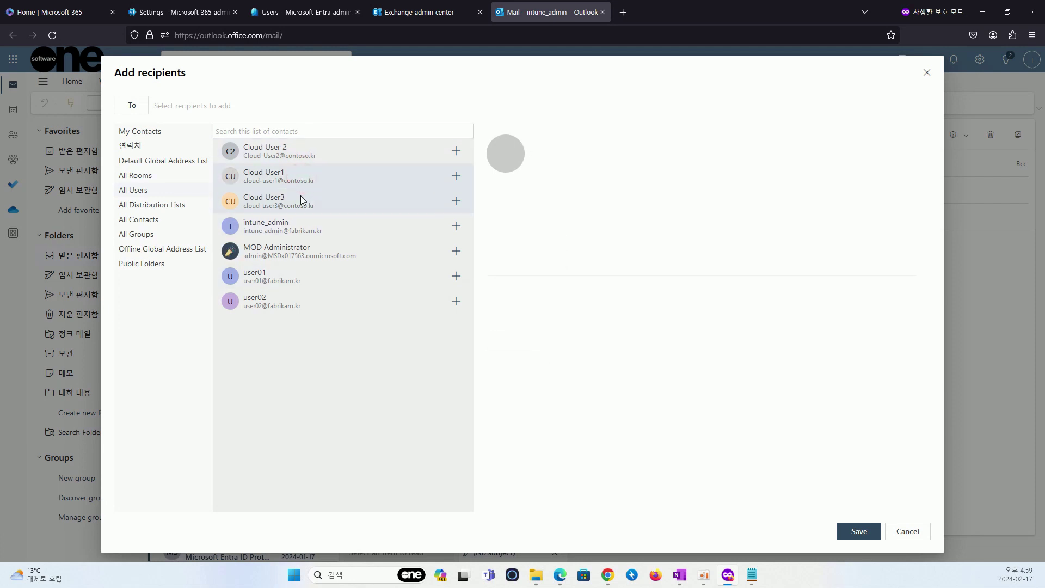
pyautogui.click(927, 74)
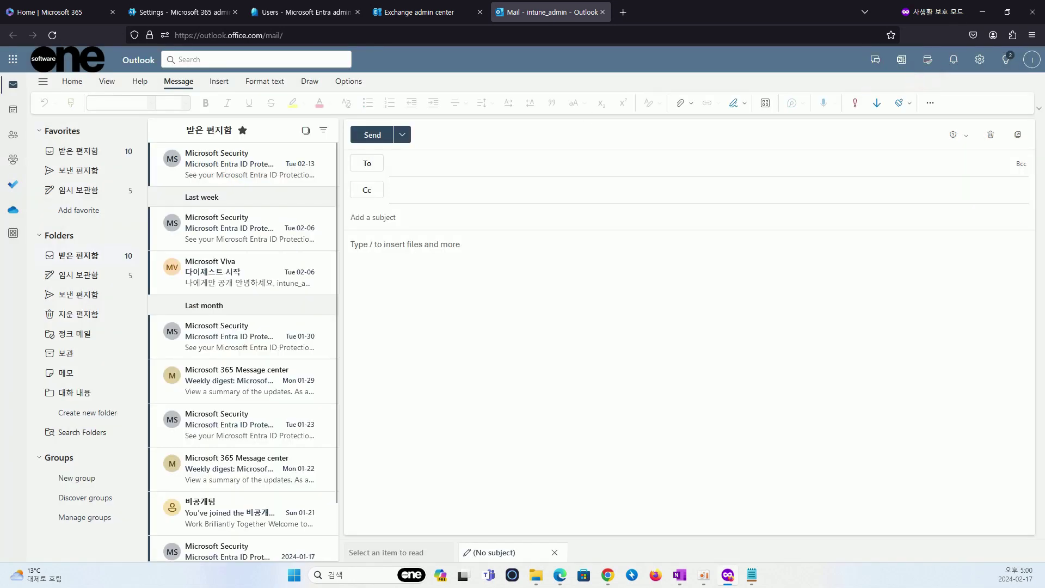
# Step: Add Cloud User 2 from the All Users address list as the message's To recipient and save the selection
pyautogui.click(367, 163)
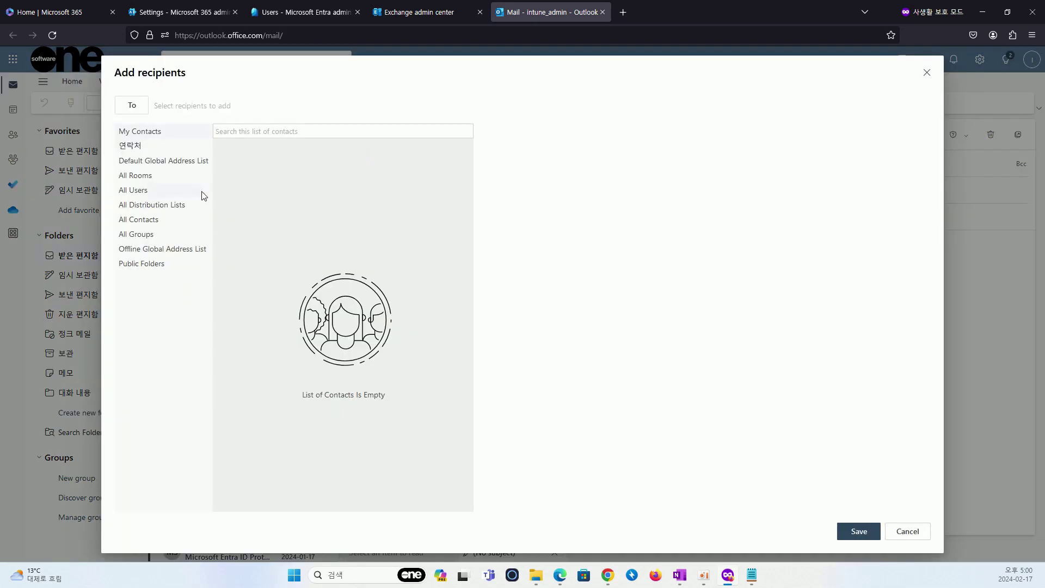
pyautogui.click(143, 190)
pyautogui.click(256, 152)
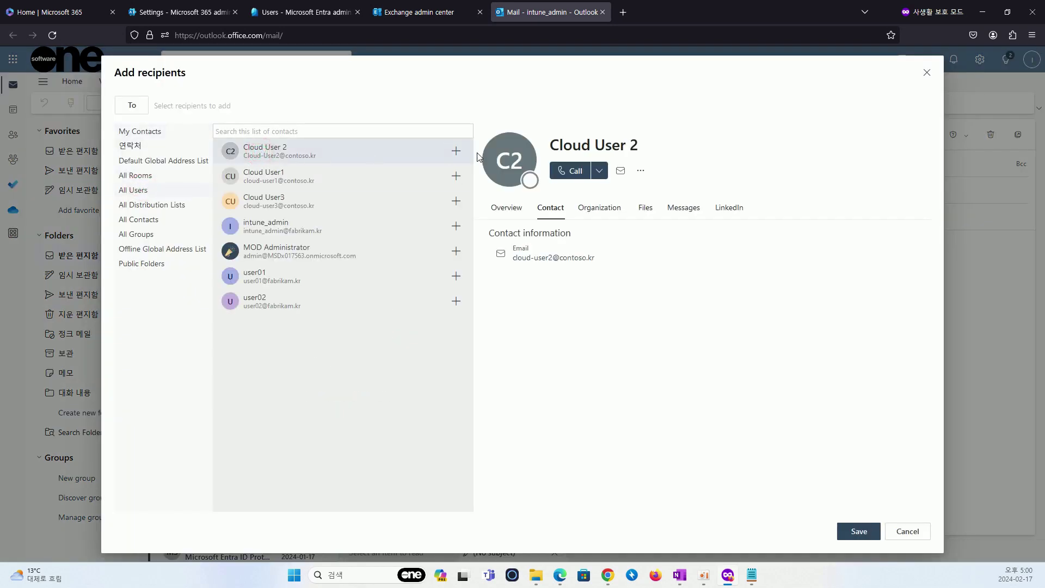
pyautogui.click(451, 152)
pyautogui.click(858, 531)
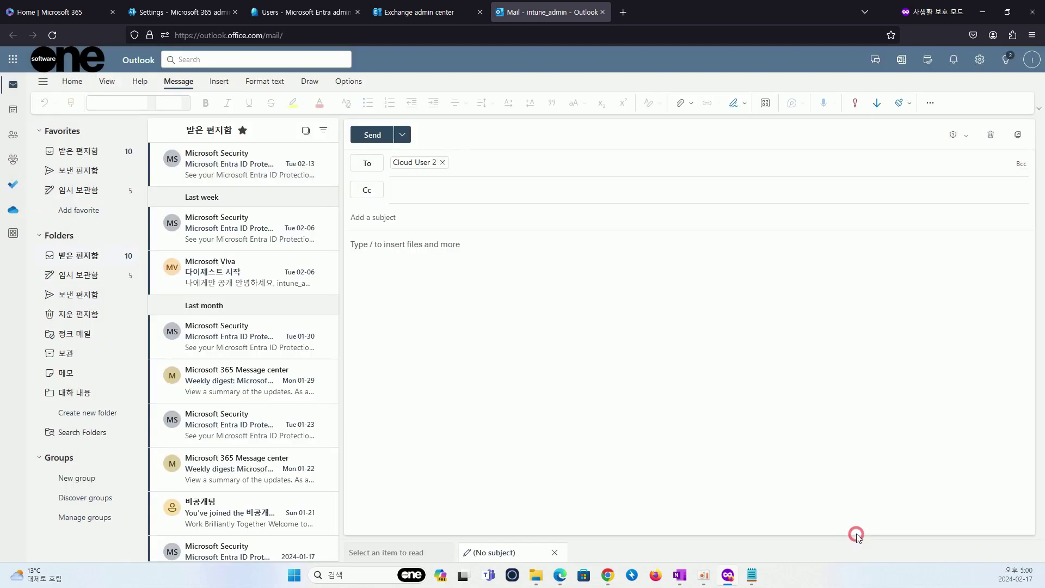